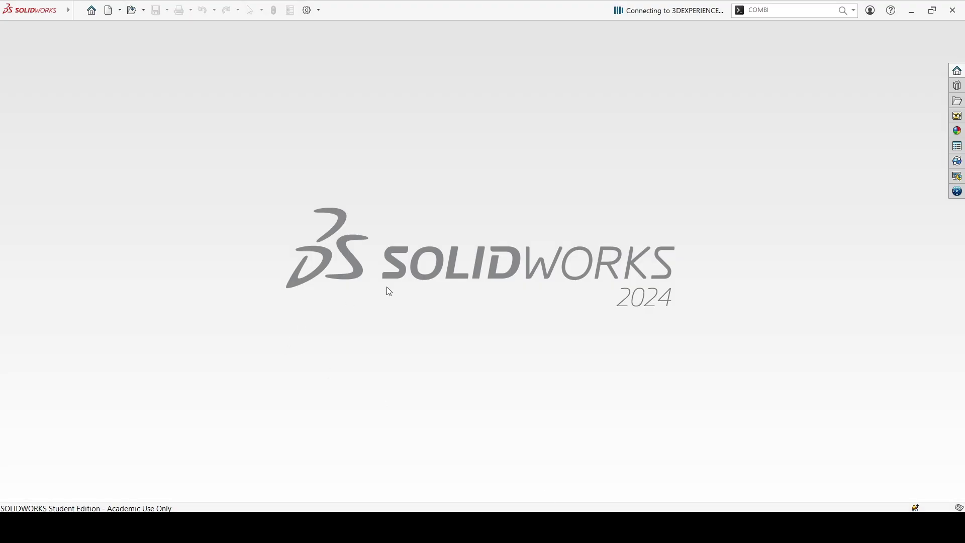
- Create a new blank part document, Part6
{"action": "double_click", "coordinate": [220, 226]}
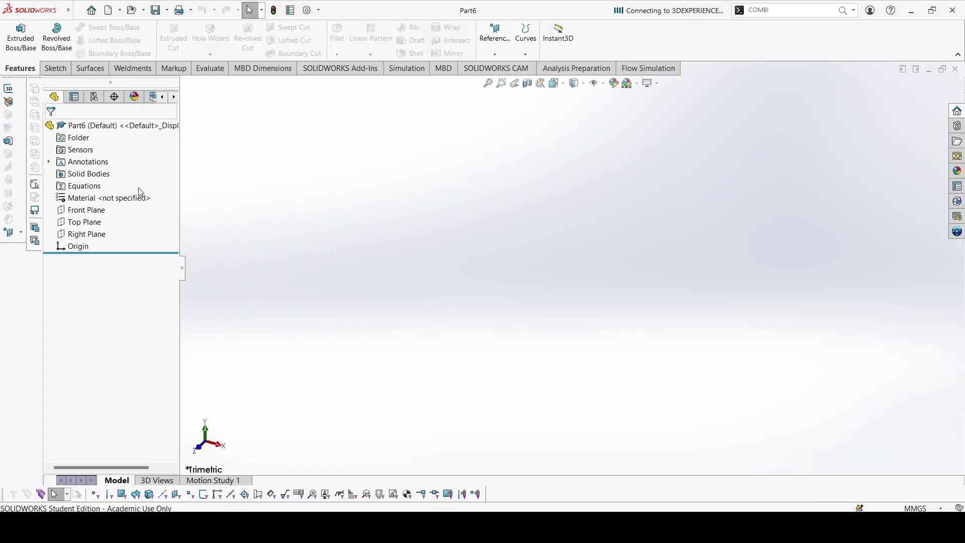
- Define global variable A = 1.5 in the Equations manager
{"action": "right_click", "coordinate": [98, 193]}
{"action": "left_click", "coordinate": [132, 195]}
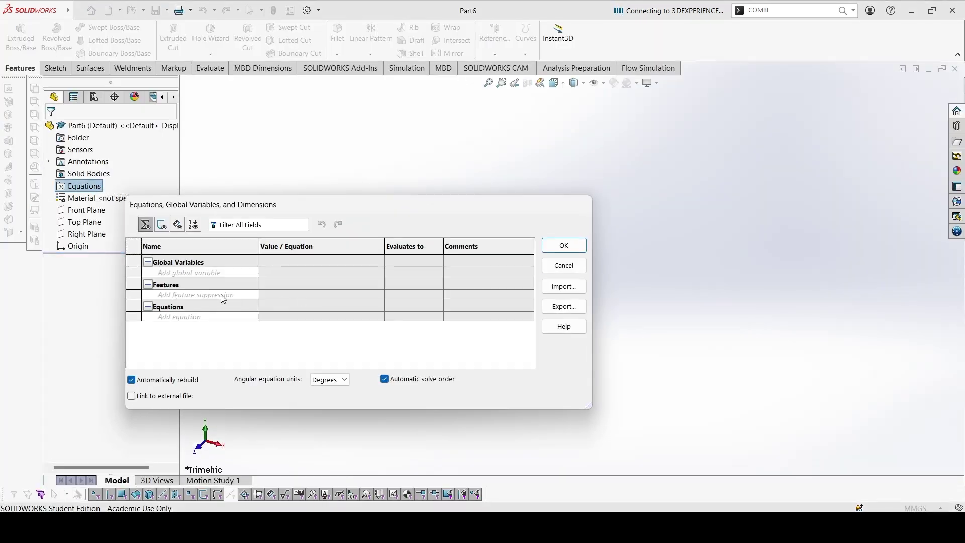
{"action": "key", "text": "Tab"}
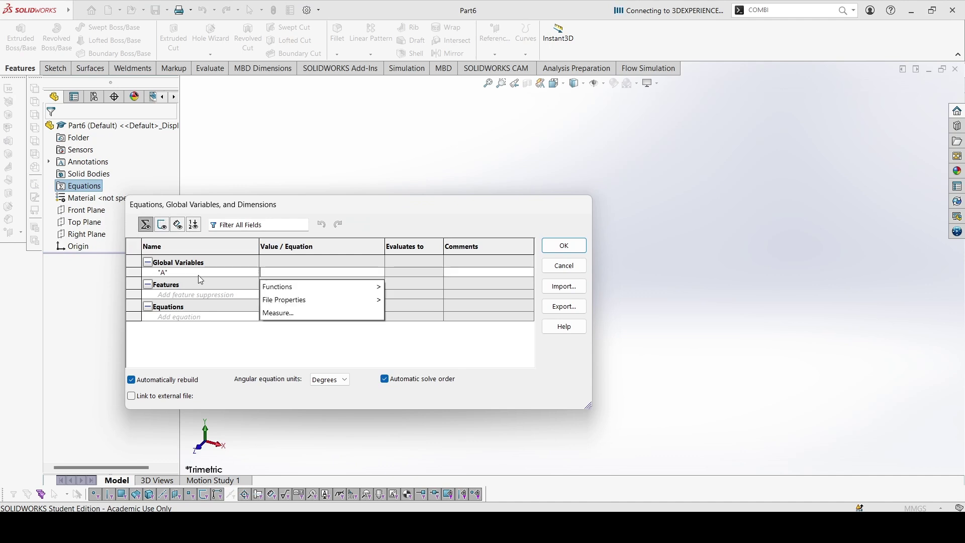
{"action": "type", "text": "1.5"}
{"action": "key", "text": "Return"}
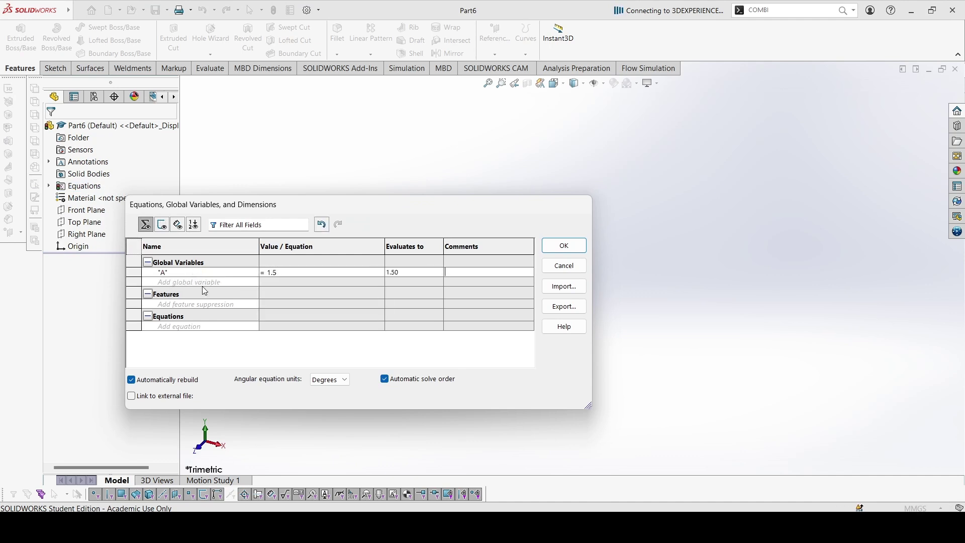
- Add global variables B = 2 and C = 110 and close the Equations manager
{"action": "left_click", "coordinate": [204, 285]}
{"action": "type", "text": "B"}
{"action": "key", "text": "Tab"}
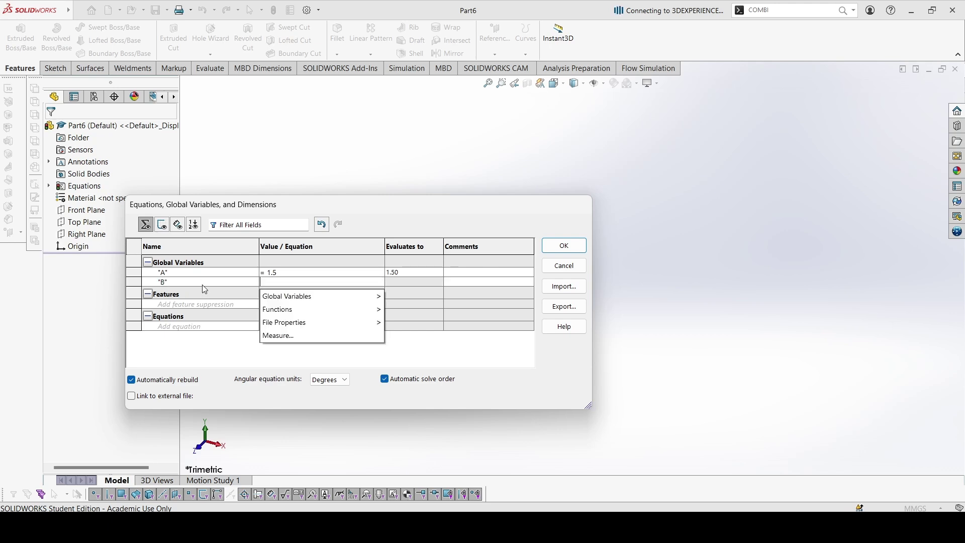
{"action": "type", "text": "2"}
{"action": "key", "text": "Return"}
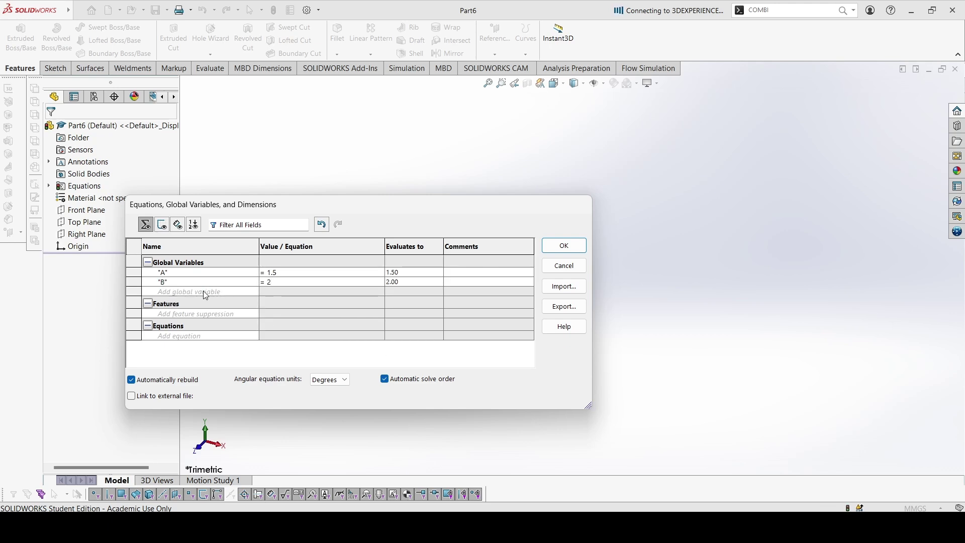
{"action": "type", "text": "C"}
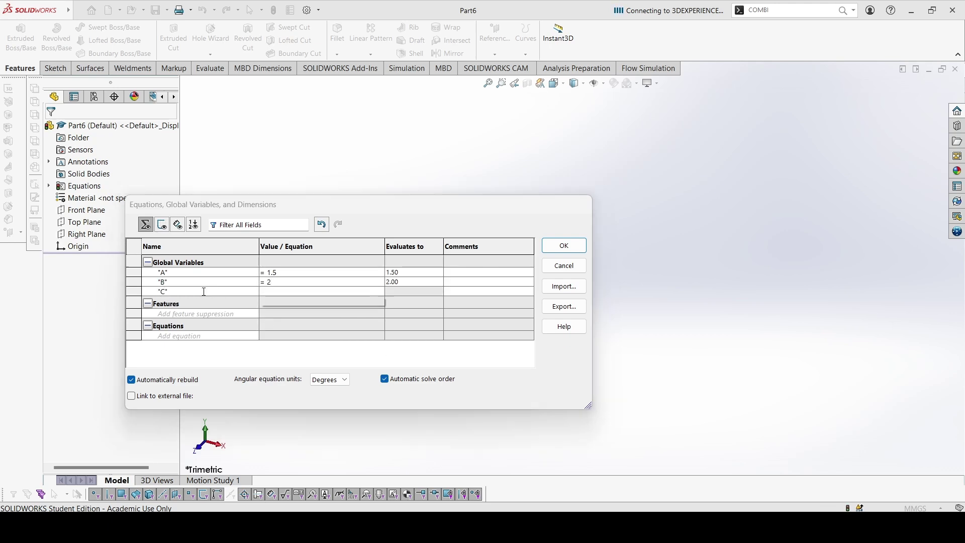
{"action": "key", "text": "Tab"}
{"action": "type", "text": "110"}
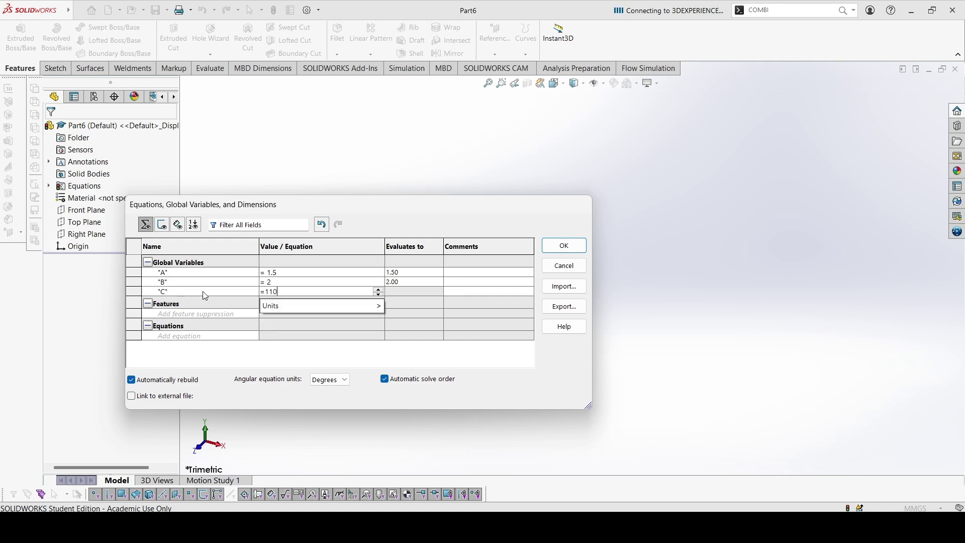
{"action": "key", "text": "Tab"}
{"action": "left_click", "coordinate": [564, 246]}
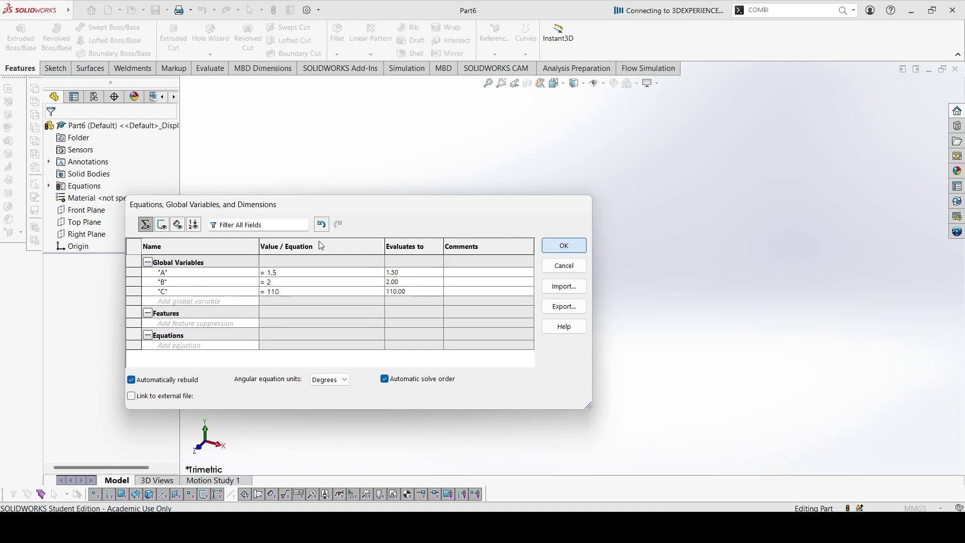
- Start a sketch on Front Plane with vertical and horizontal centrelines through the origin
{"action": "left_click", "coordinate": [104, 209]}
{"action": "left_click", "coordinate": [96, 195]}
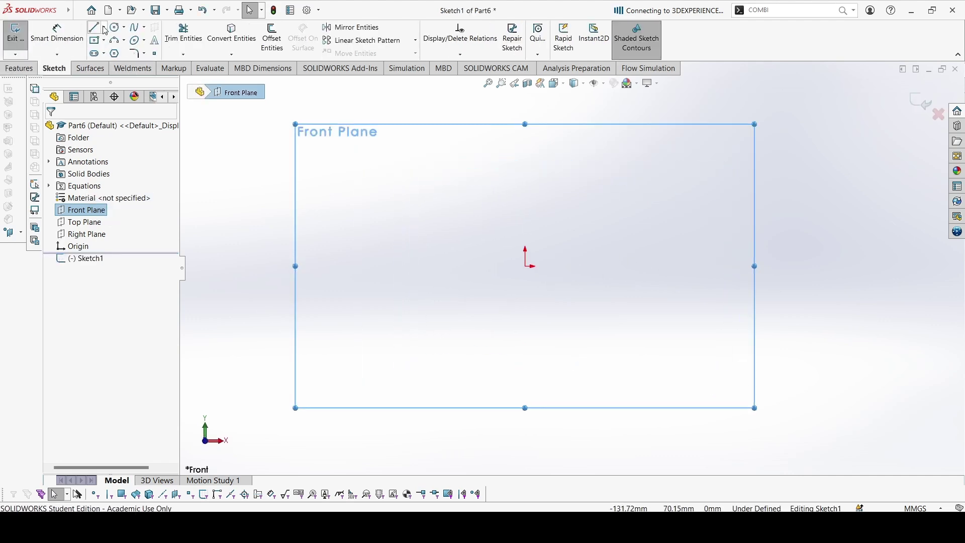
{"action": "left_click", "coordinate": [104, 27]}
{"action": "left_click", "coordinate": [113, 50]}
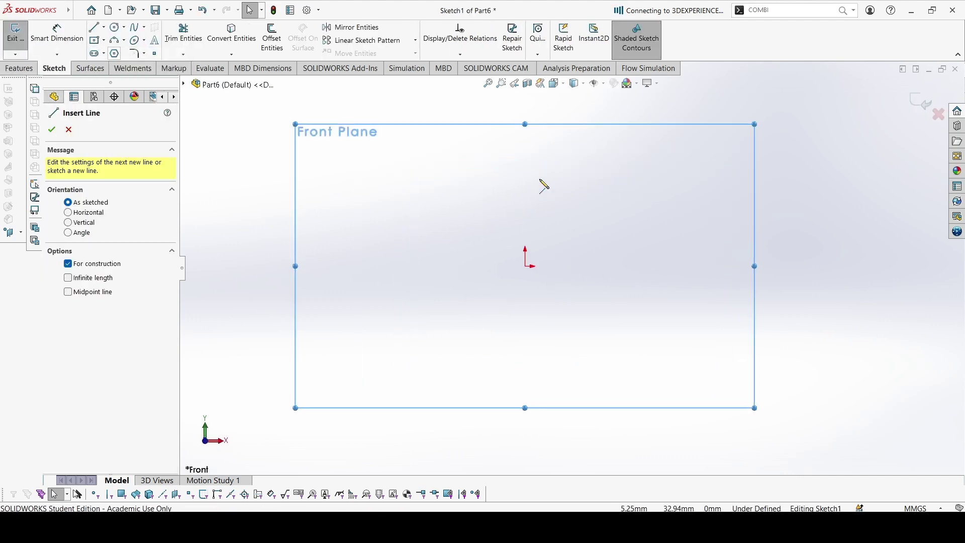
{"action": "left_click", "coordinate": [526, 135]}
{"action": "left_click", "coordinate": [525, 397]}
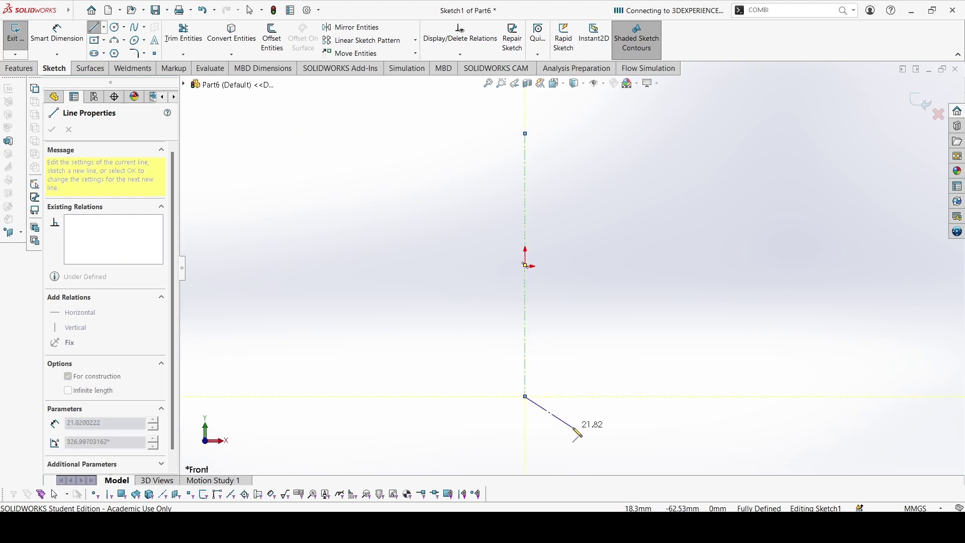
{"action": "key", "text": "Escape"}
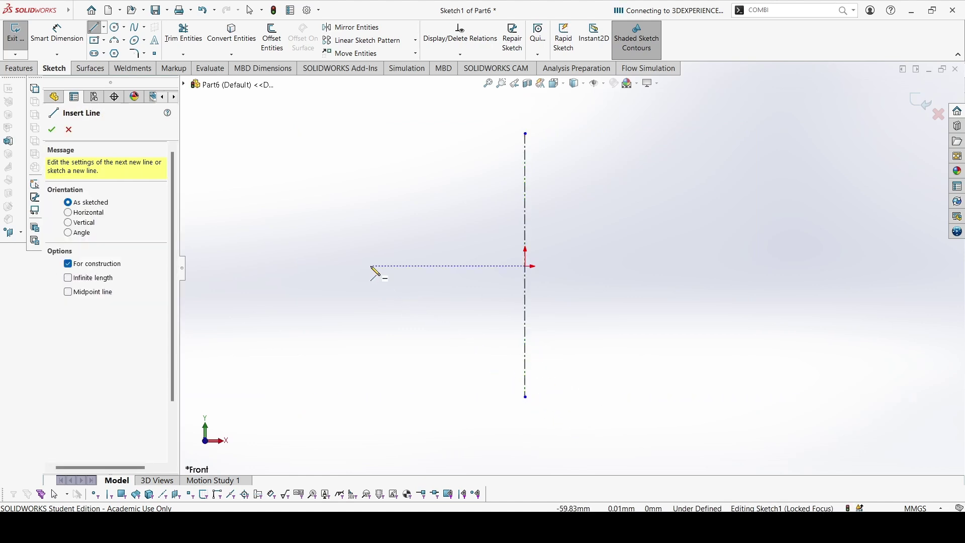
{"action": "left_click", "coordinate": [371, 266]}
{"action": "left_click", "coordinate": [695, 266]}
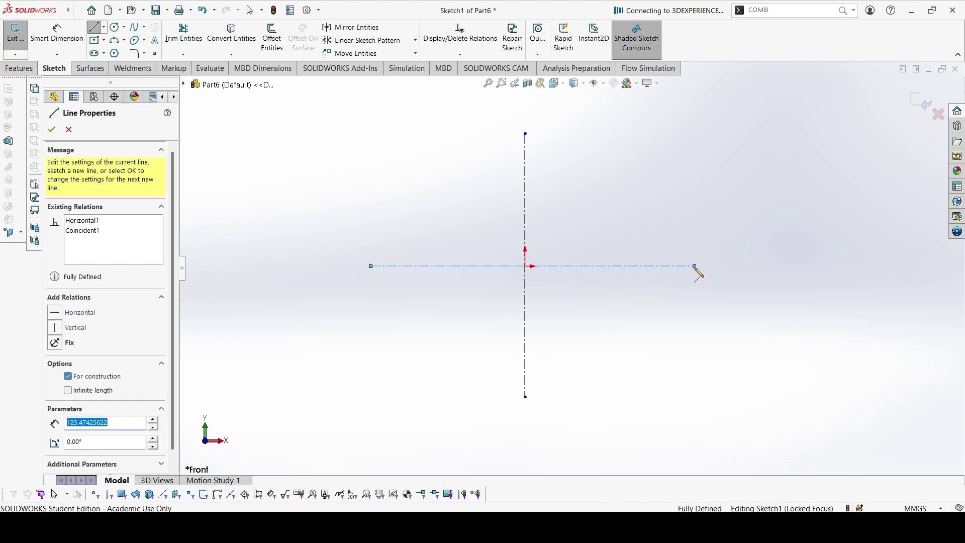
{"action": "key", "text": "Escape"}
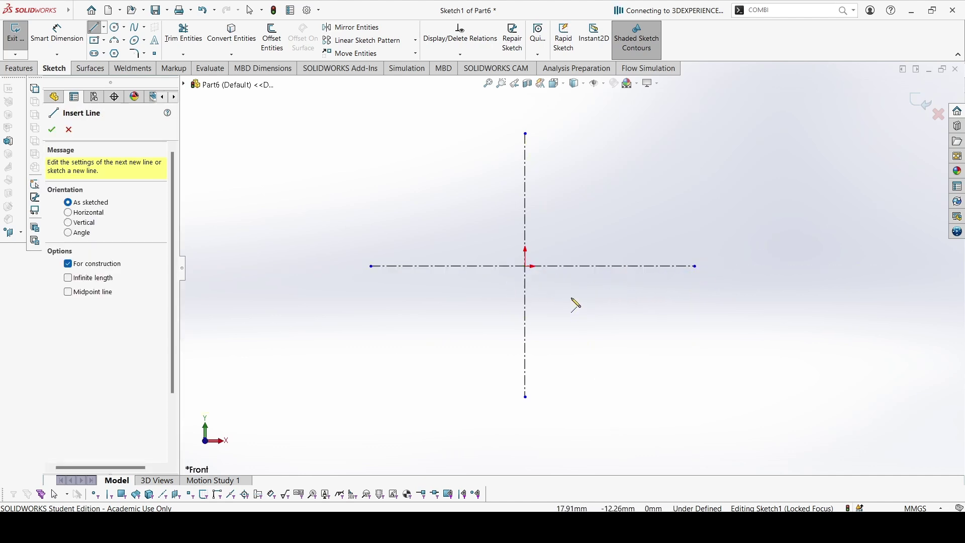
- Draw a diagonal construction line from the origin and dimension it 45° from vertical
{"action": "left_click", "coordinate": [525, 266]}
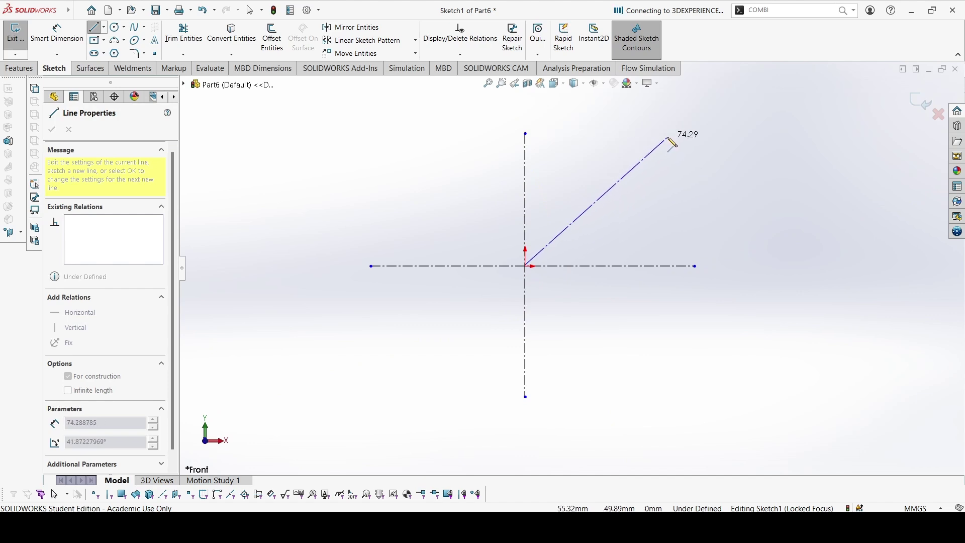
{"action": "left_click", "coordinate": [673, 134]}
{"action": "key", "text": "Escape"}
{"action": "key", "text": "Escape"}
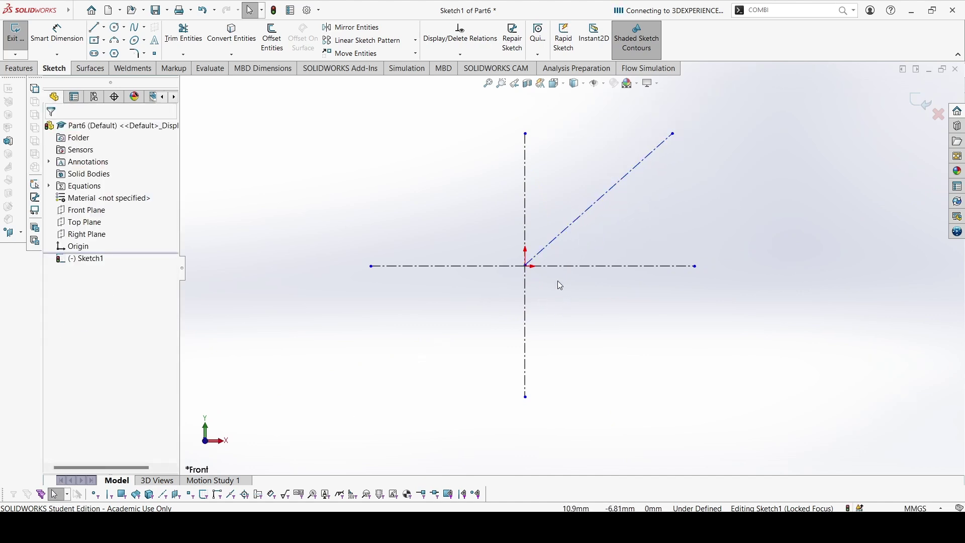
{"action": "right_click_drag", "start_coordinate": [591, 247], "coordinate": [605, 198]}
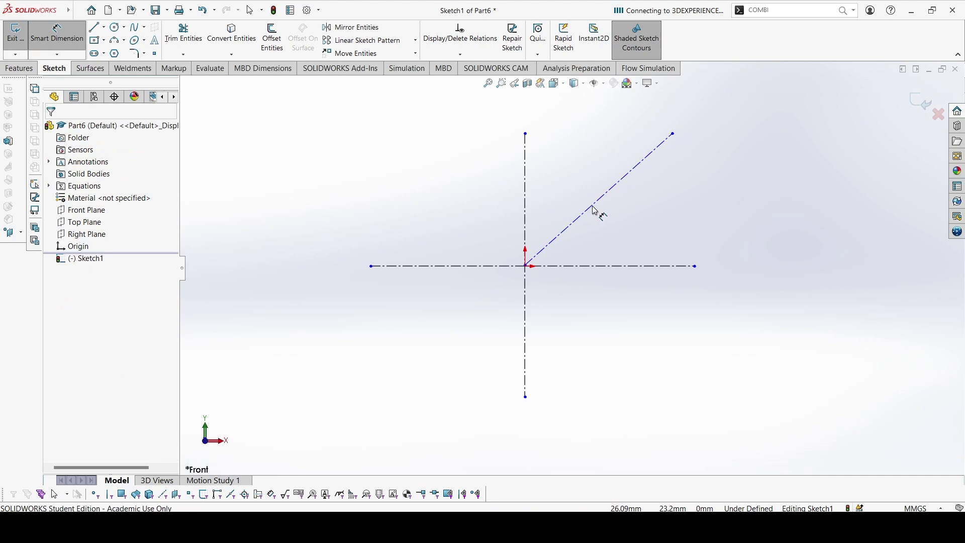
{"action": "left_click", "coordinate": [594, 206]}
{"action": "left_click", "coordinate": [526, 199]}
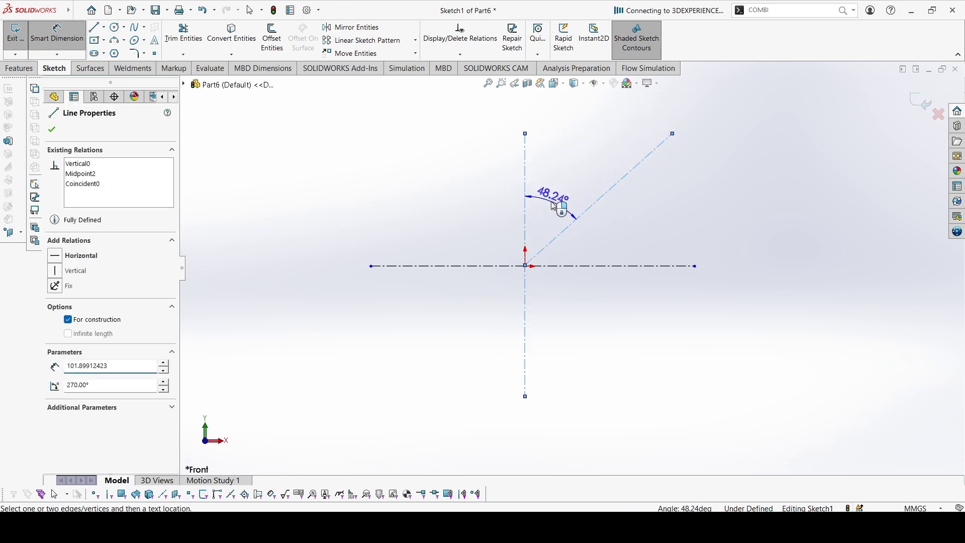
{"action": "left_click", "coordinate": [553, 201]}
{"action": "type", "text": "45"}
{"action": "key", "text": "Return"}
{"action": "key", "text": "Escape"}
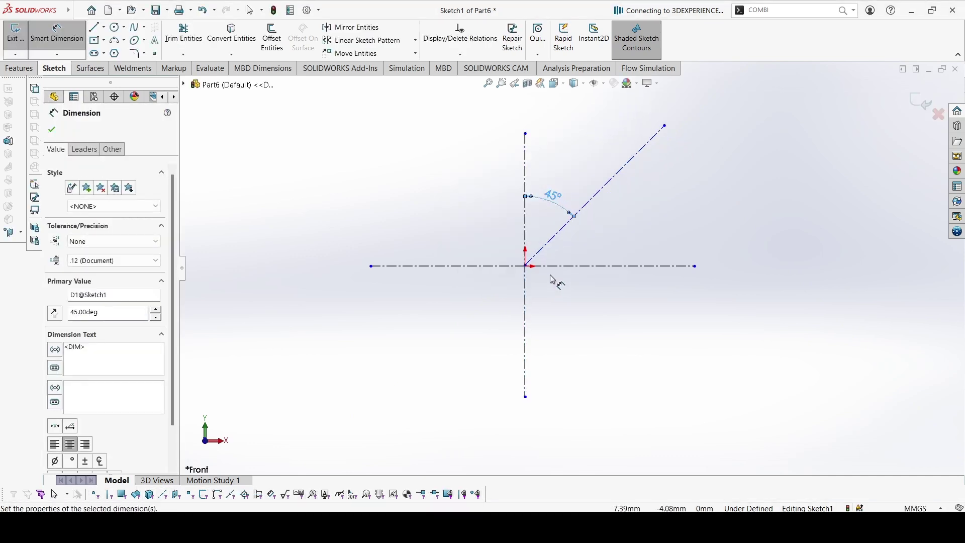
- Exit dimensioning and check the sketch point at the origin
{"action": "scroll", "coordinate": [557, 271], "scroll_direction": "down", "scroll_amount": 2}
{"action": "key", "text": "Escape"}
{"action": "scroll", "coordinate": [533, 269], "scroll_direction": "down", "scroll_amount": 3}
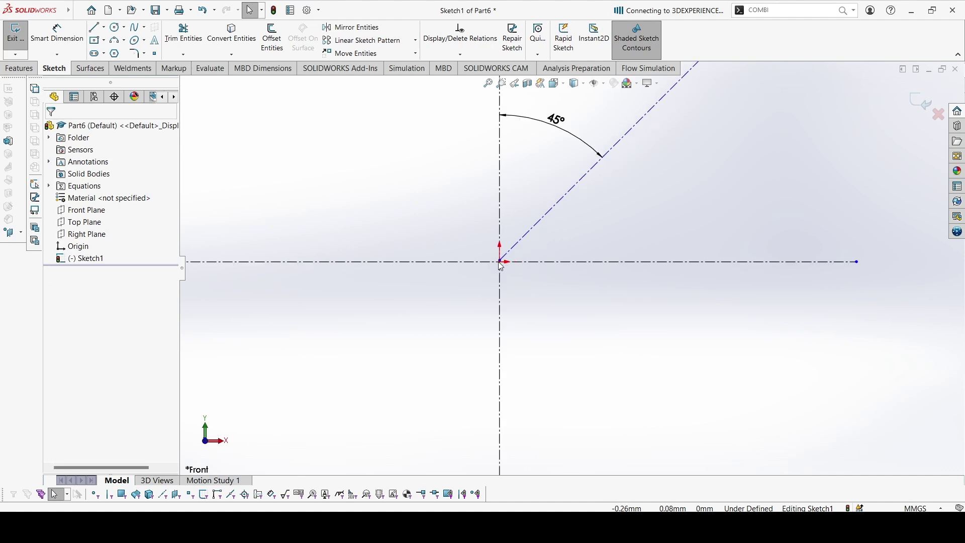
{"action": "left_click", "coordinate": [501, 266]}
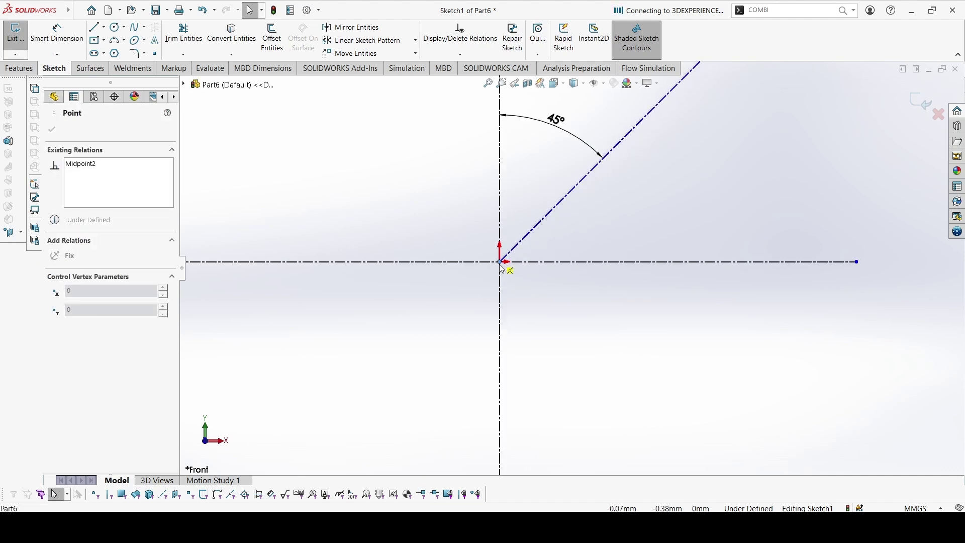
{"action": "left_click", "coordinate": [601, 329]}
{"action": "scroll", "coordinate": [573, 267], "scroll_direction": "up", "scroll_amount": 3}
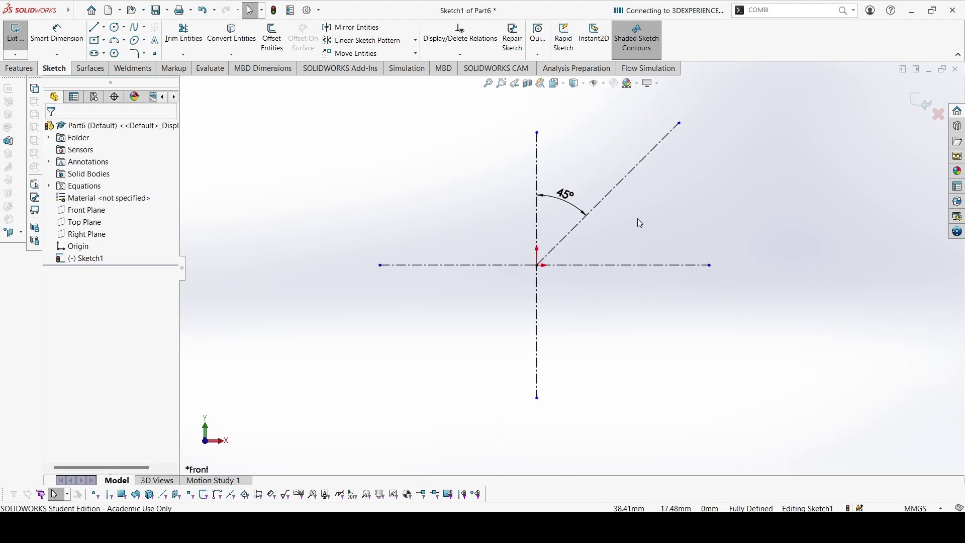
- Draw a chained vertical, 45°, vertical, horizontal and vertical line right of the origin
{"action": "left_click", "coordinate": [94, 27]}
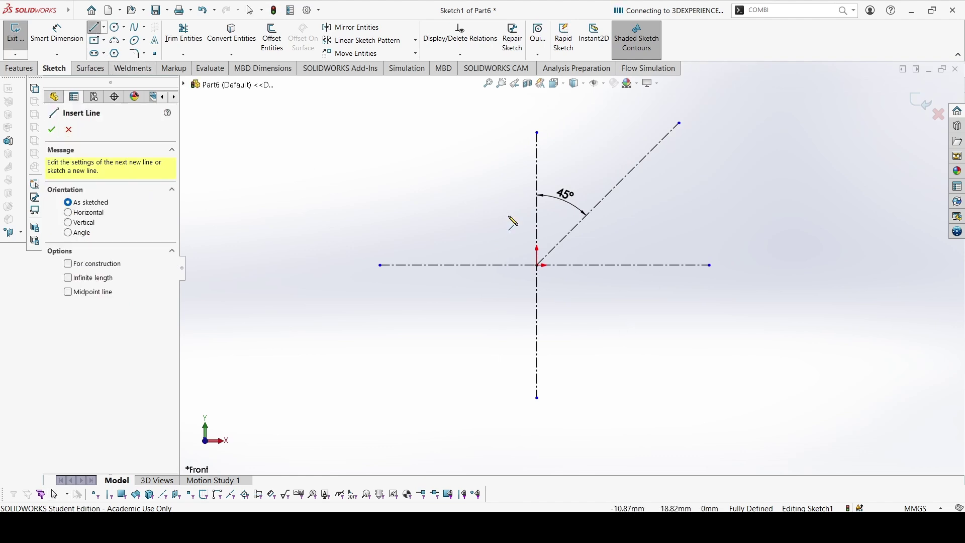
{"action": "scroll", "coordinate": [588, 239], "scroll_direction": "down", "scroll_amount": 4}
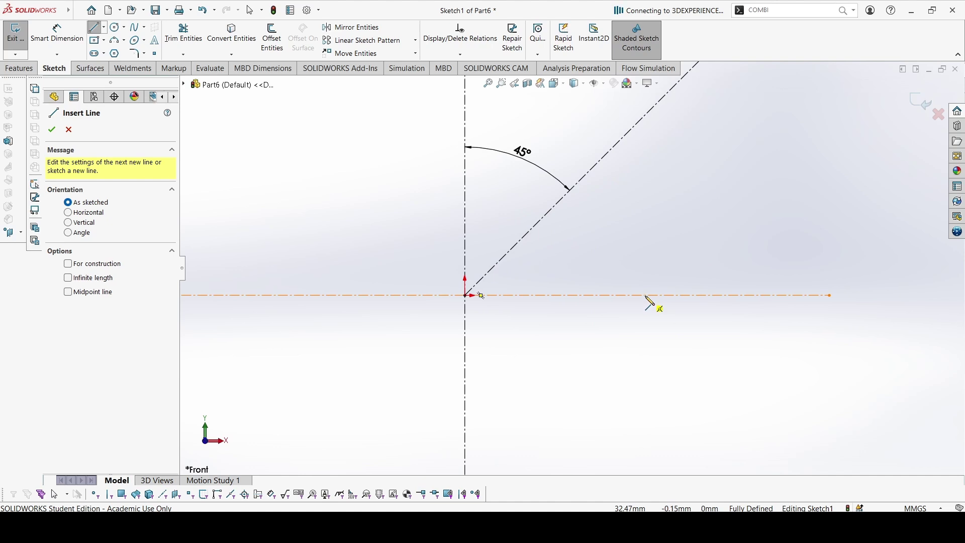
{"action": "left_click", "coordinate": [569, 295]}
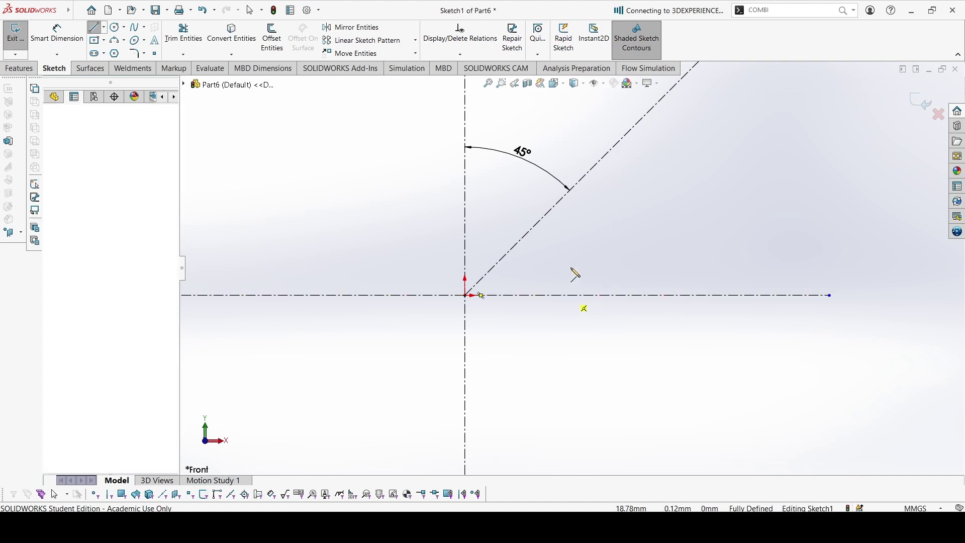
{"action": "left_click", "coordinate": [569, 233]}
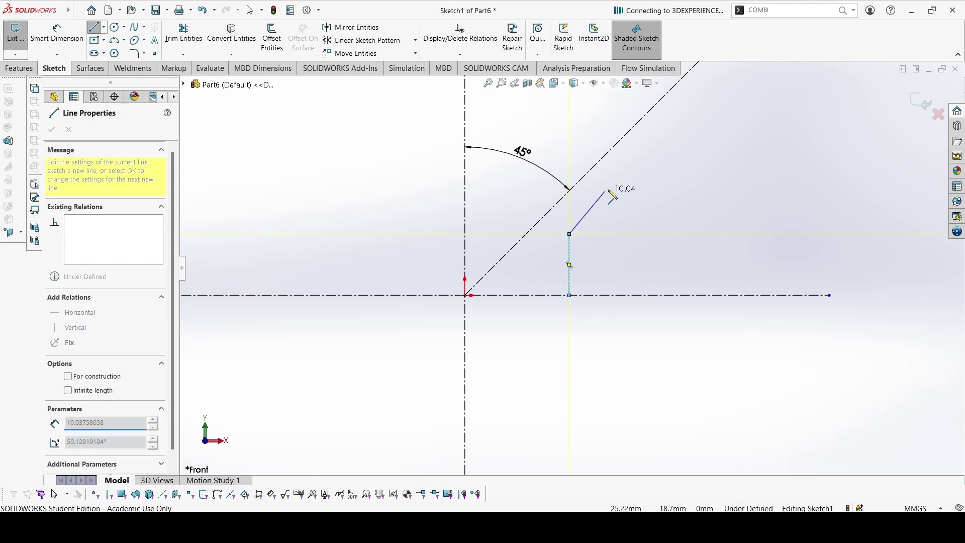
{"action": "left_click", "coordinate": [642, 162]}
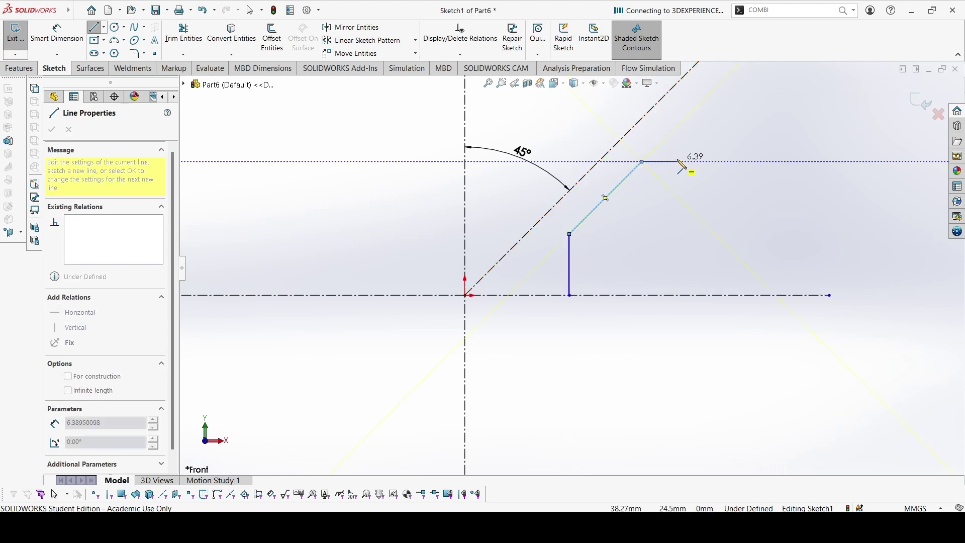
{"action": "left_click", "coordinate": [642, 269]}
{"action": "left_click", "coordinate": [688, 270]}
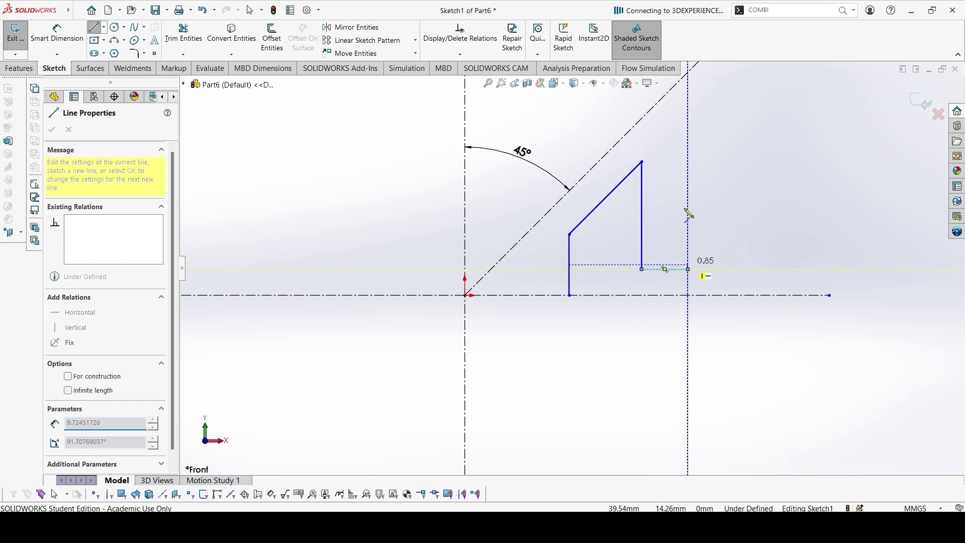
{"action": "left_click", "coordinate": [688, 73]}
{"action": "key", "text": "Escape"}
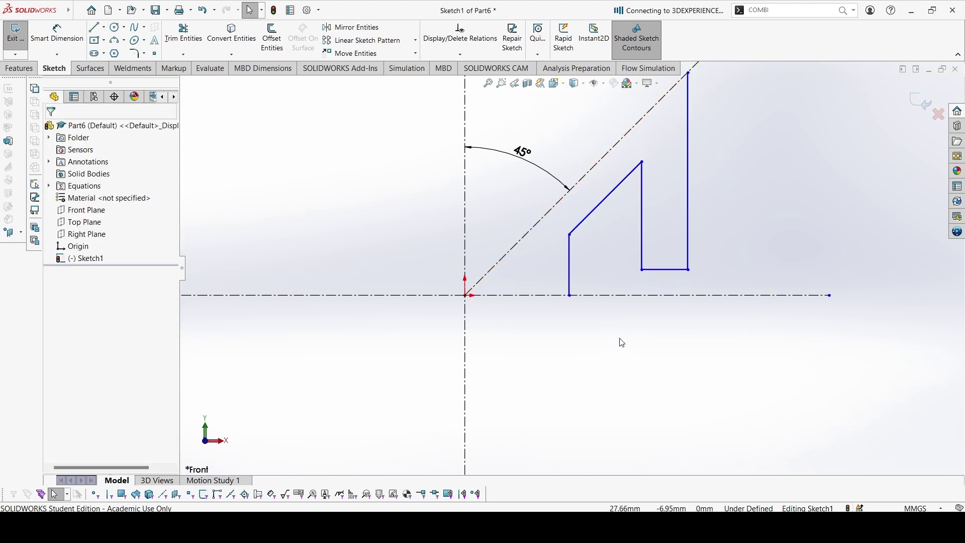
- Dimension the short vertical line from the vertical centreline as ="B"/2+"A" (2.50)
{"action": "right_click_drag", "start_coordinate": [621, 342], "coordinate": [594, 308]}
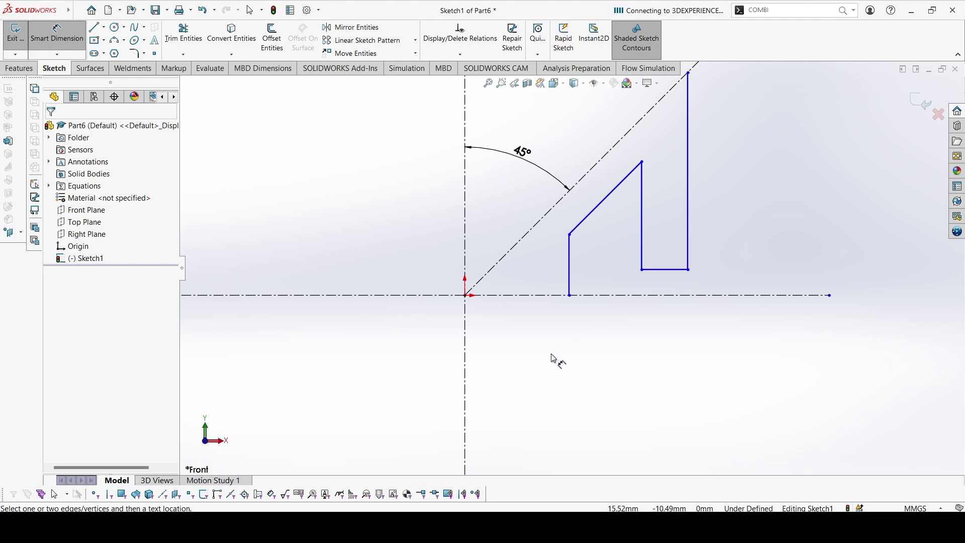
{"action": "left_click", "coordinate": [572, 276]}
{"action": "left_click", "coordinate": [465, 222]}
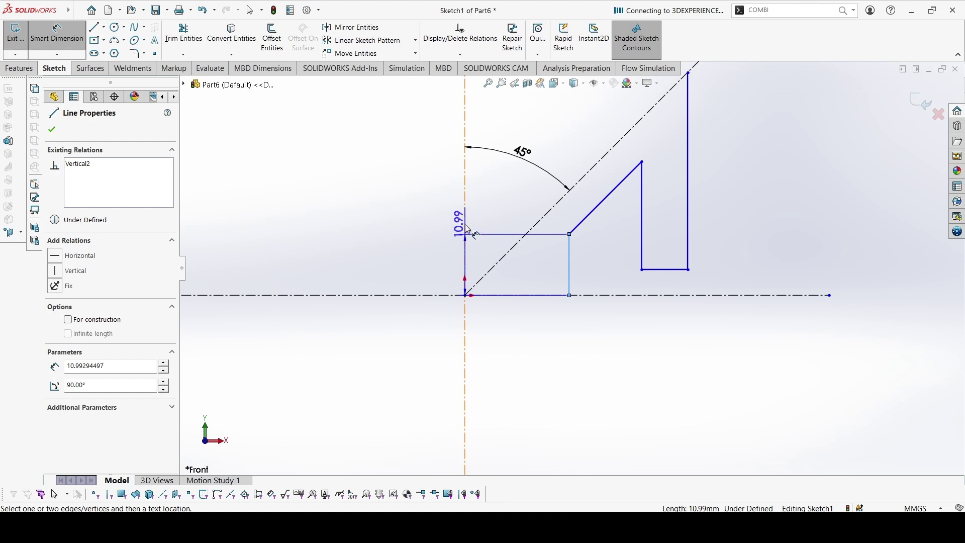
{"action": "left_click", "coordinate": [528, 387]}
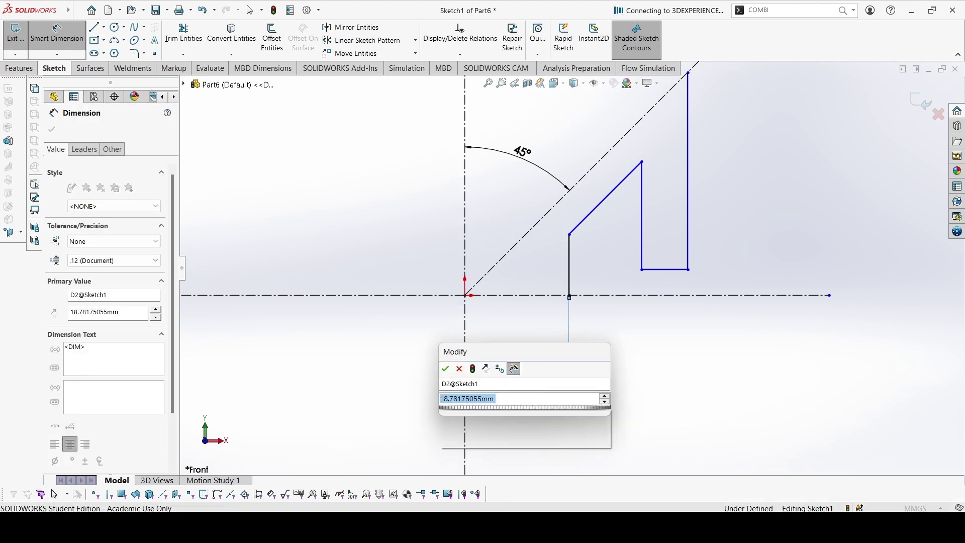
{"action": "type", "text": "="}
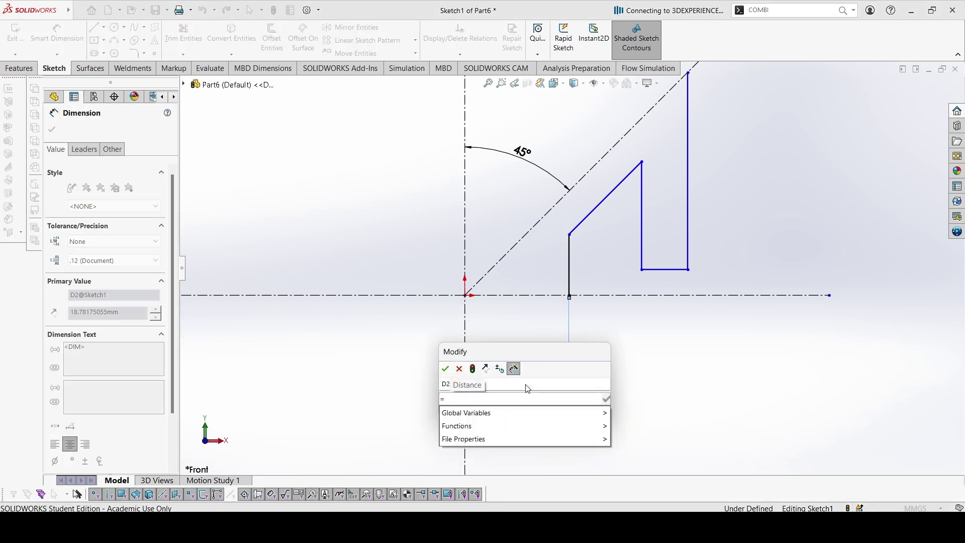
{"action": "type", "text": "\"B"}
{"action": "left_click", "coordinate": [466, 413]}
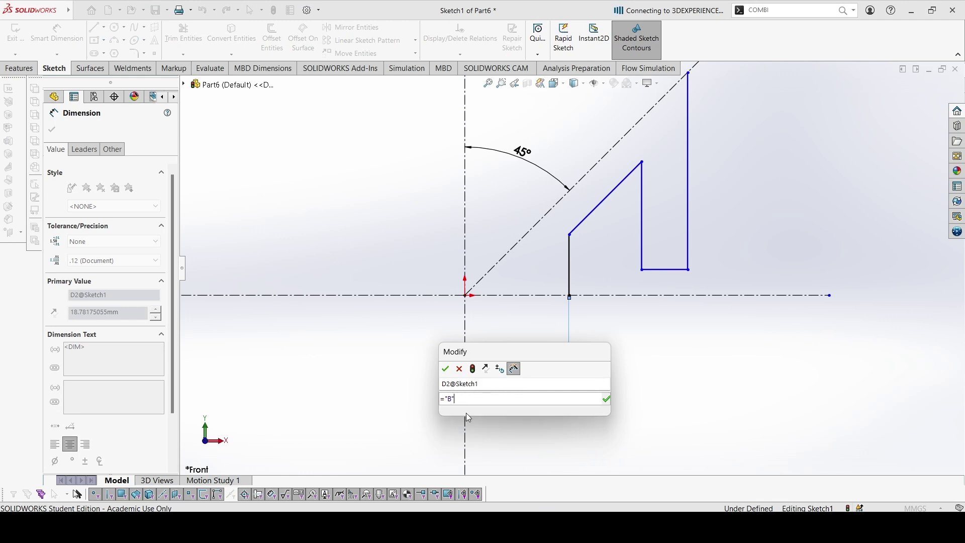
{"action": "type", "text": "/2"}
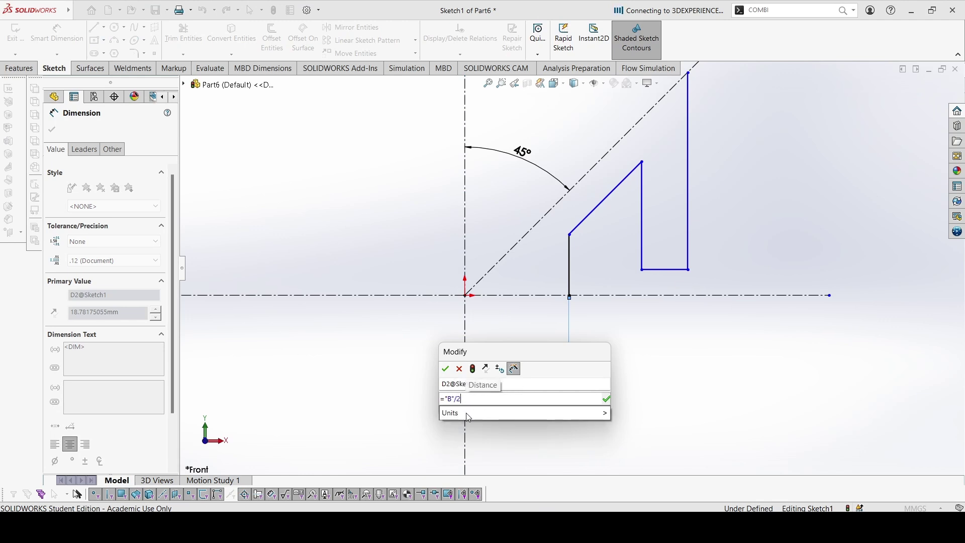
{"action": "type", "text": "+\""}
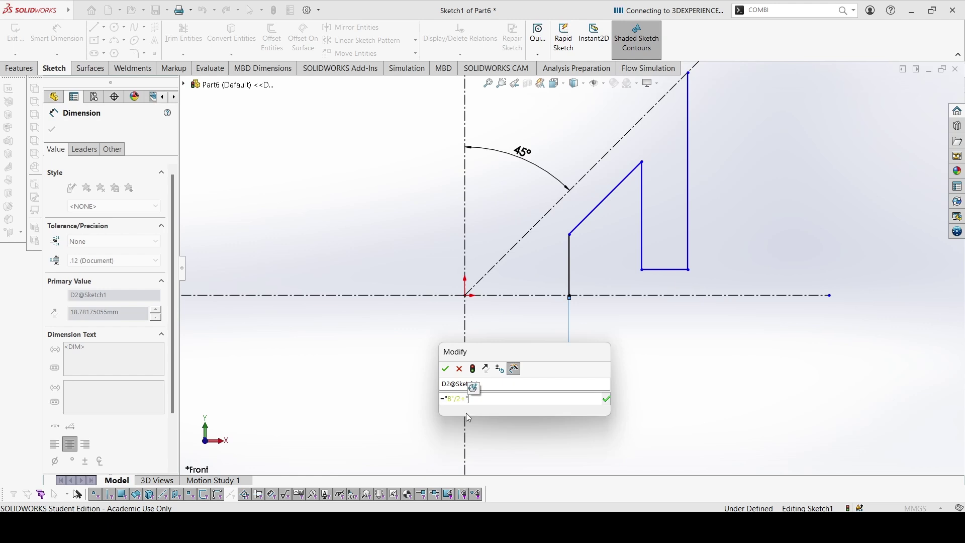
{"action": "type", "text": "A\""}
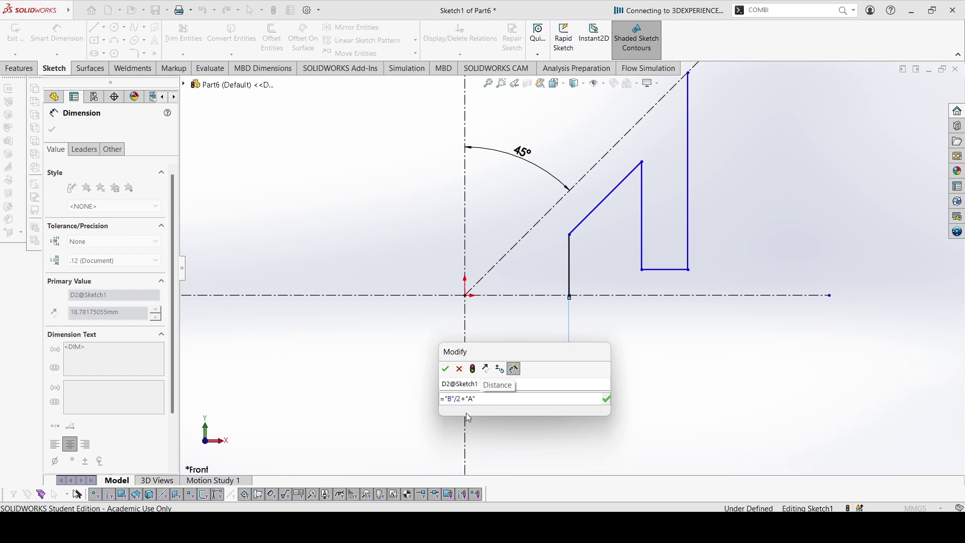
{"action": "key", "text": "Return"}
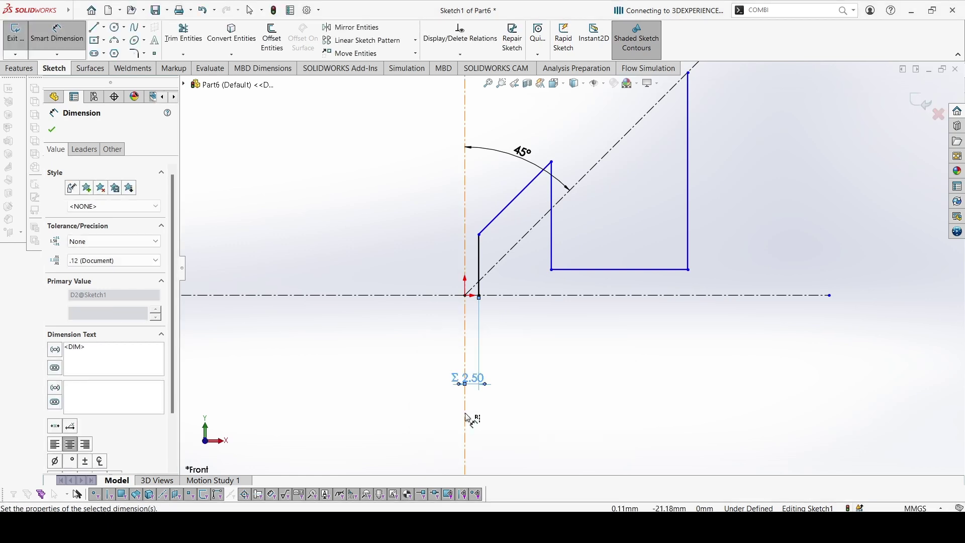
{"action": "left_click_drag", "start_coordinate": [484, 383], "coordinate": [425, 384]}
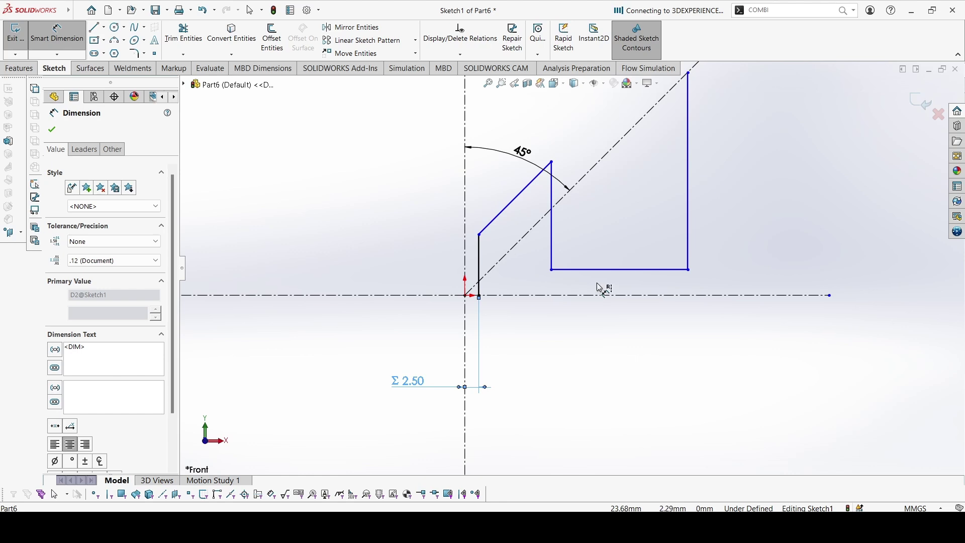
- Set the bottom line's offset from the horizontal centreline to ="B" (2.00)
{"action": "left_click", "coordinate": [613, 270]}
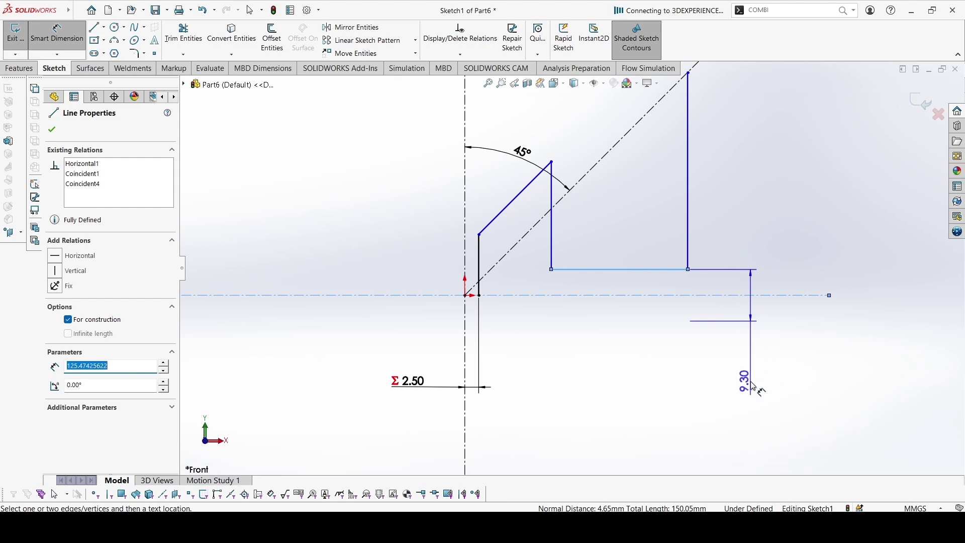
{"action": "left_click", "coordinate": [754, 386]}
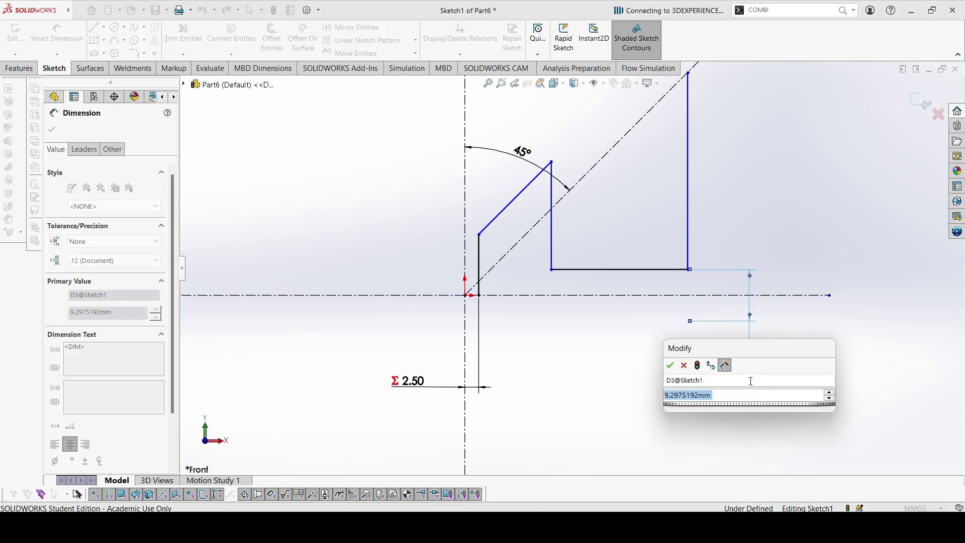
{"action": "type", "text": "=\"B\""}
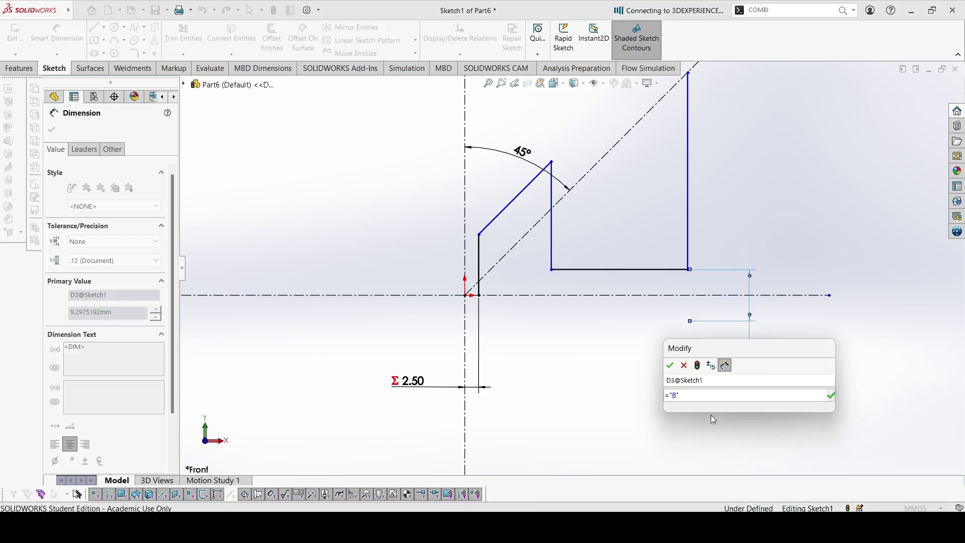
{"action": "key", "text": "Return"}
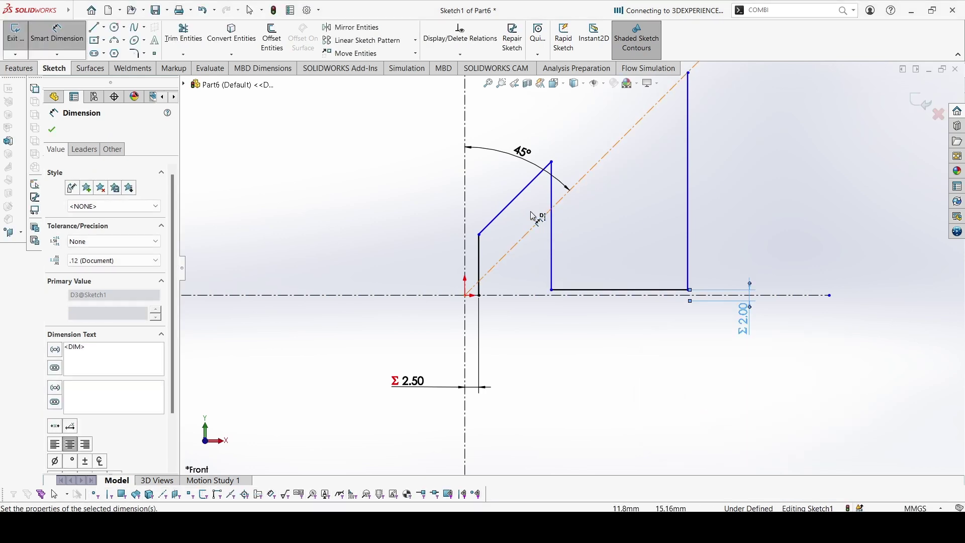
{"action": "key", "text": "Escape"}
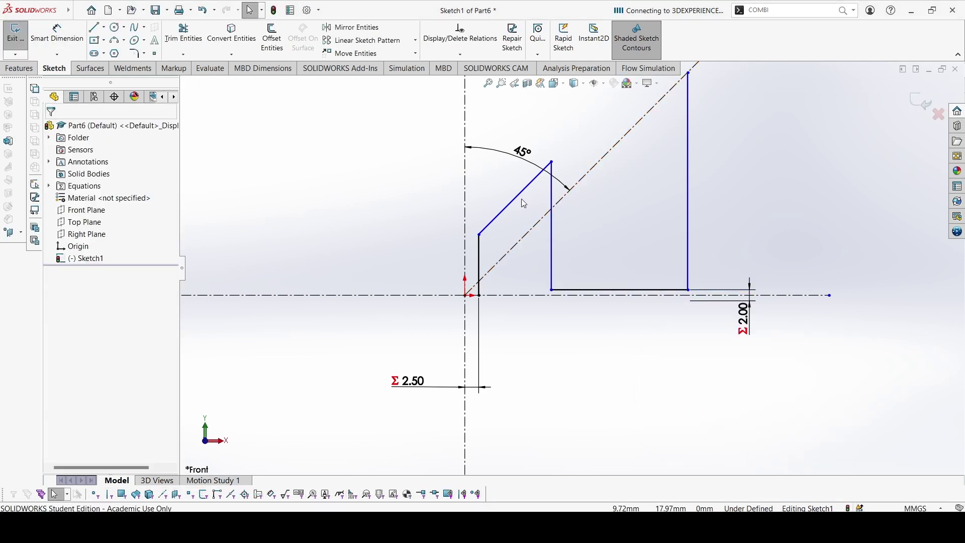
{"action": "left_click_drag", "start_coordinate": [535, 178], "coordinate": [547, 233]}
- Set the 45° wall thickness from the parallel construction line to ="A" (1.50)
{"action": "key", "text": "d"}
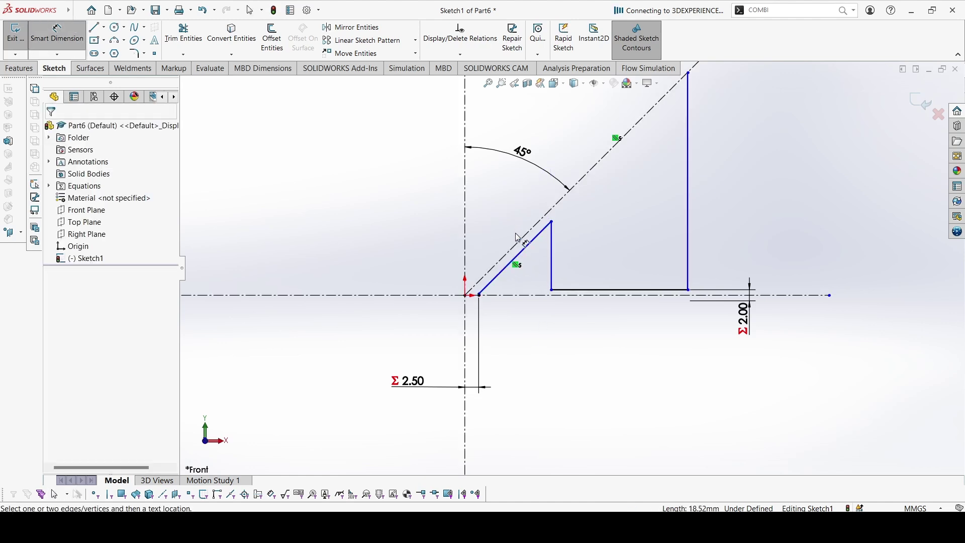
{"action": "left_click", "coordinate": [525, 256]}
{"action": "left_click", "coordinate": [509, 252]}
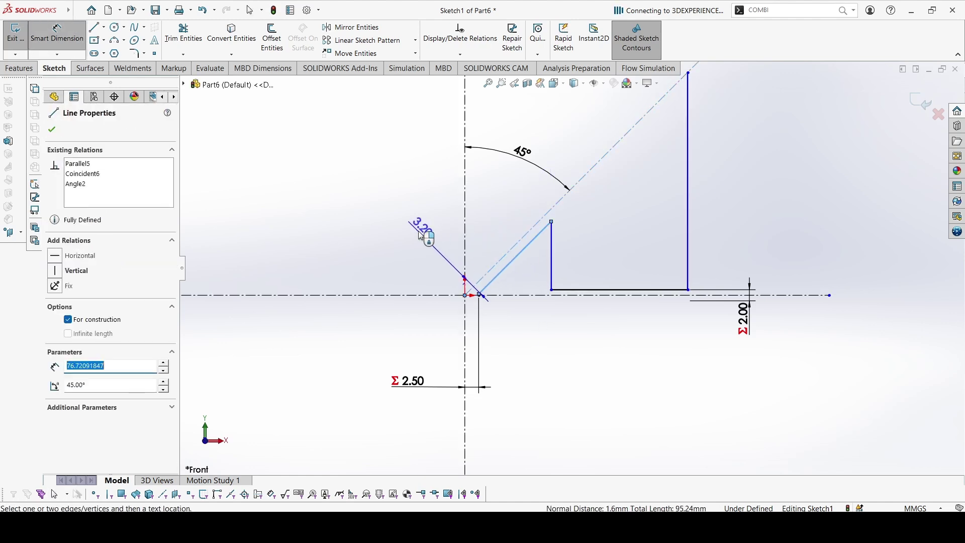
{"action": "left_click", "coordinate": [489, 190]}
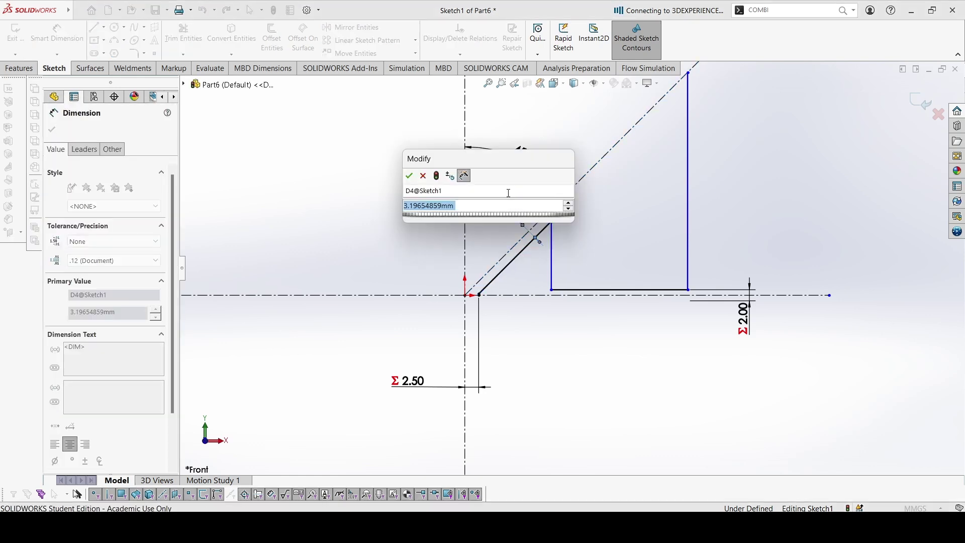
{"action": "type", "text": "=A"}
{"action": "left_click", "coordinate": [480, 222]}
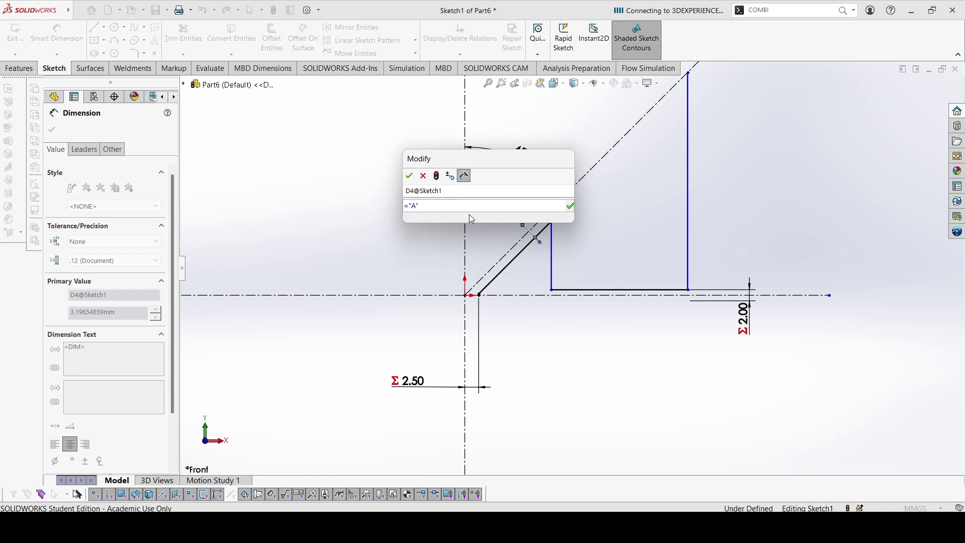
{"action": "left_click", "coordinate": [410, 176]}
{"action": "scroll", "coordinate": [523, 304], "scroll_direction": "down", "scroll_amount": 3}
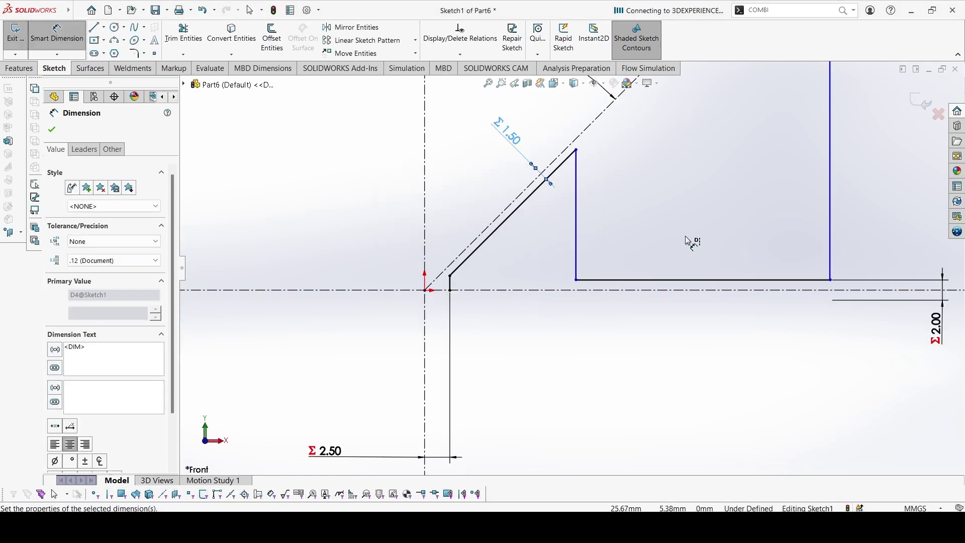
{"action": "scroll", "coordinate": [689, 241], "scroll_direction": "up", "scroll_amount": 3}
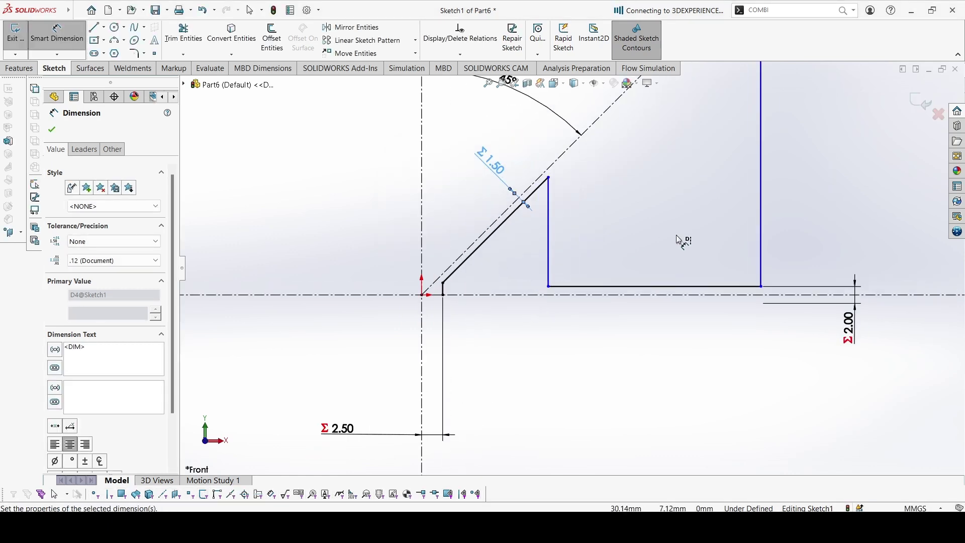
- Dimension the bottom horizontal line's length as ="A" (1.50)
{"action": "left_click", "coordinate": [659, 280]}
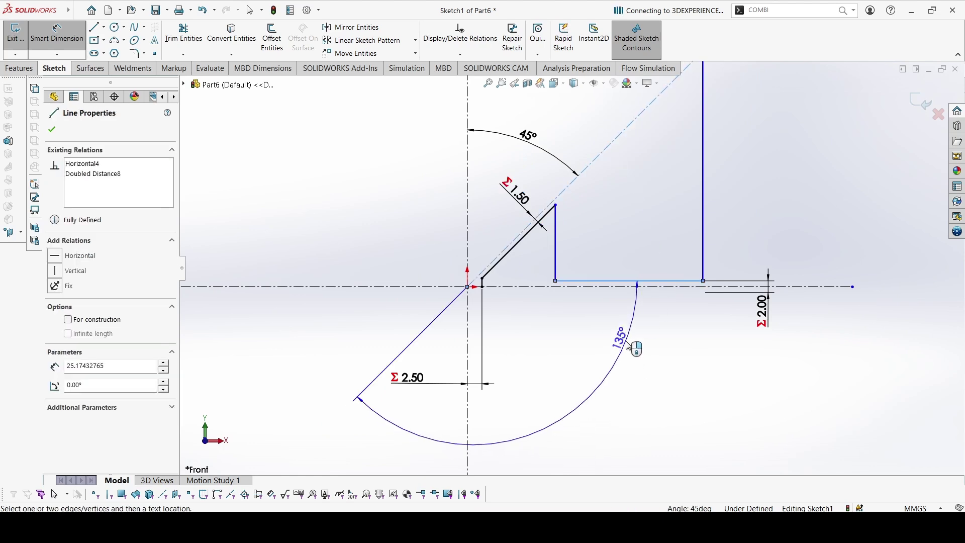
{"action": "left_click", "coordinate": [631, 350]}
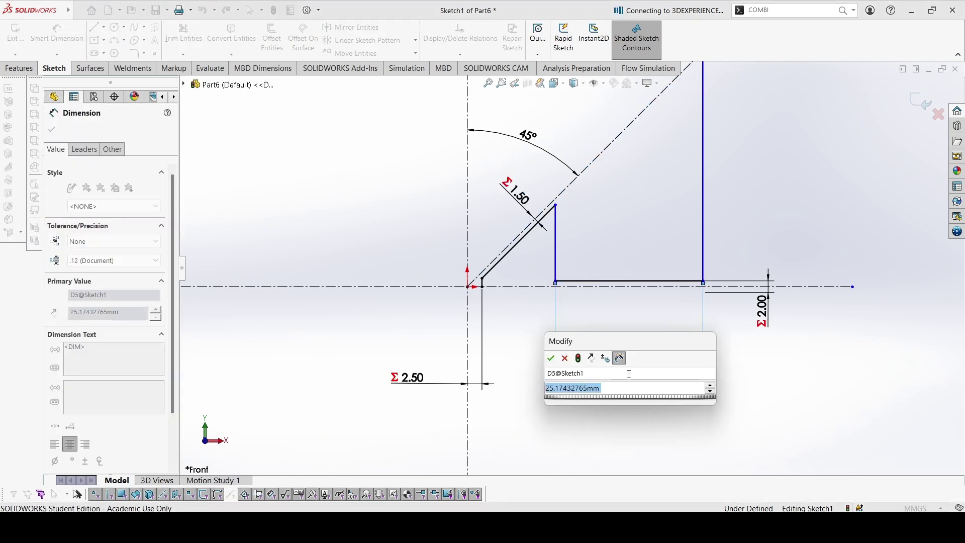
{"action": "type", "text": "="}
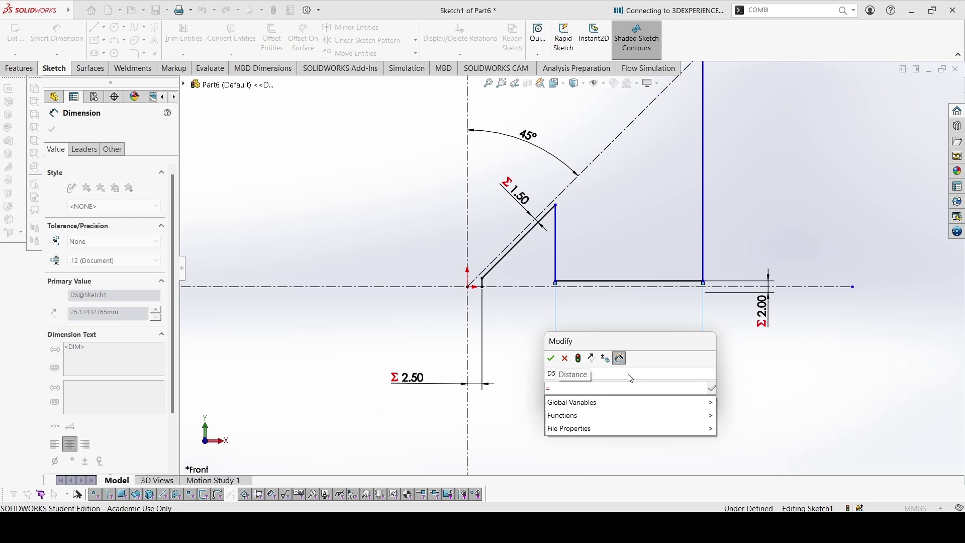
{"action": "type", "text": "A"}
{"action": "left_click", "coordinate": [625, 397]}
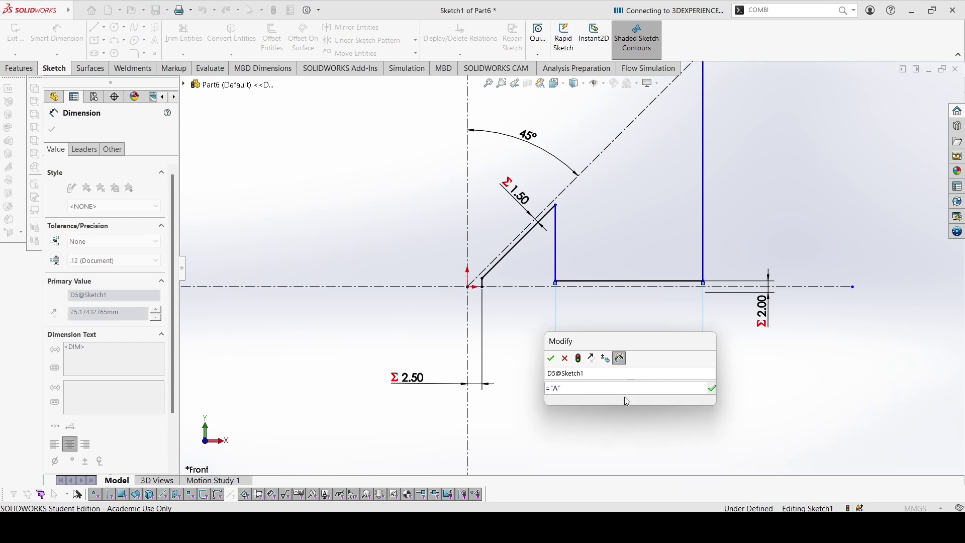
{"action": "key", "text": "Return"}
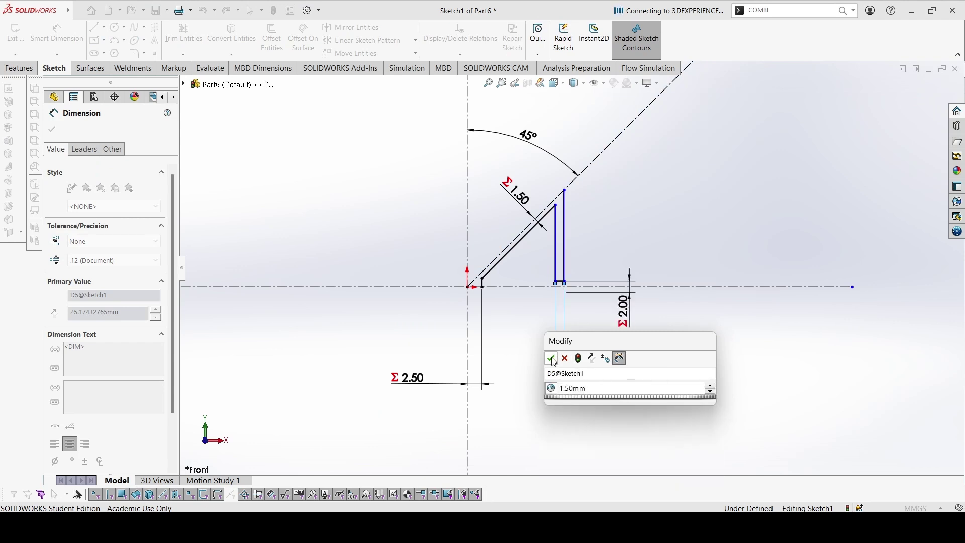
{"action": "left_click", "coordinate": [551, 358]}
- Dimension the distance between the two left vertical lines as ="B" (2.00)
{"action": "scroll", "coordinate": [578, 237], "scroll_direction": "down", "scroll_amount": 2}
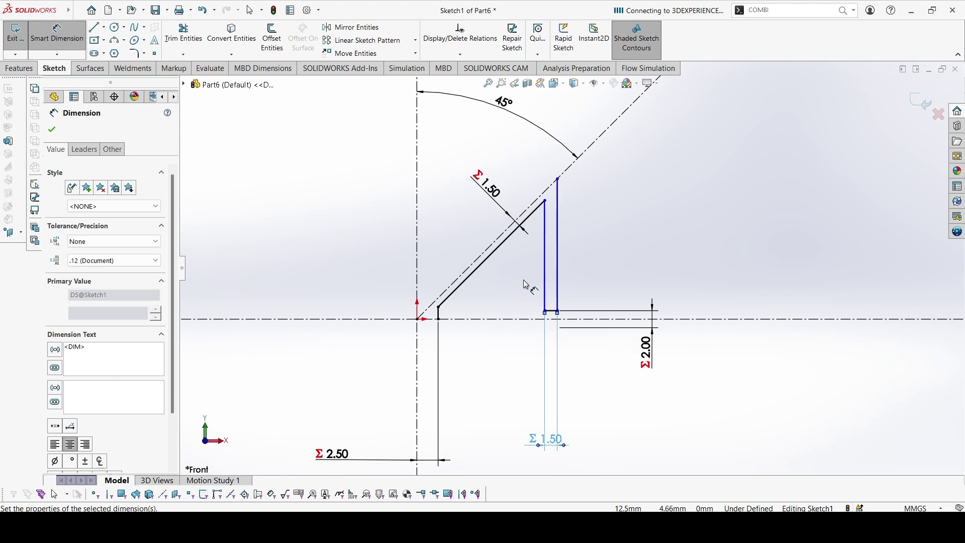
{"action": "left_click", "coordinate": [544, 298]}
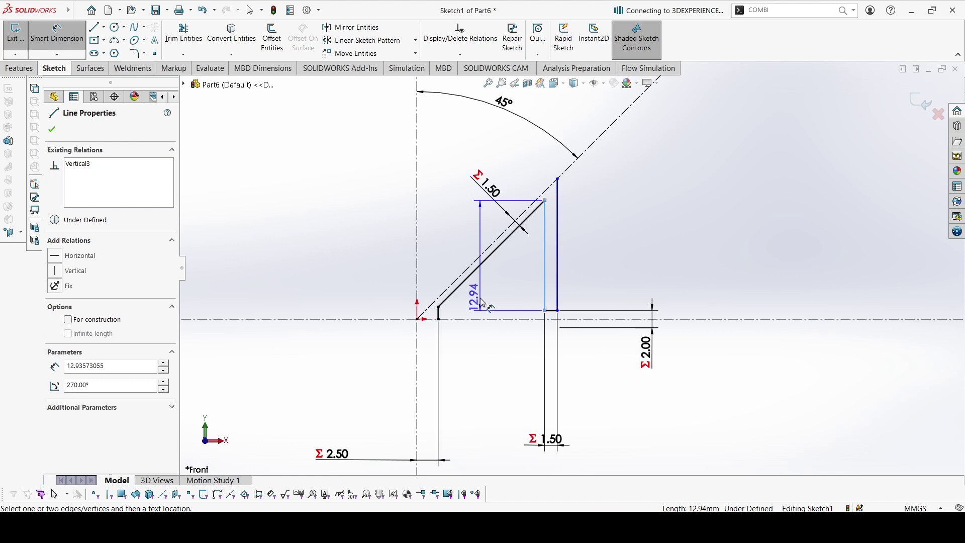
{"action": "left_click", "coordinate": [438, 312]}
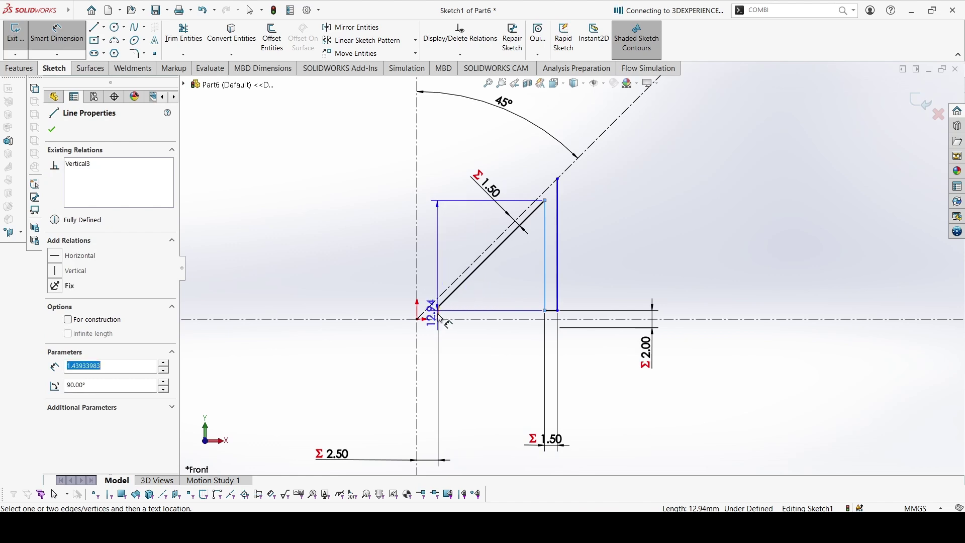
{"action": "left_click", "coordinate": [479, 380]}
{"action": "type", "text": "="}
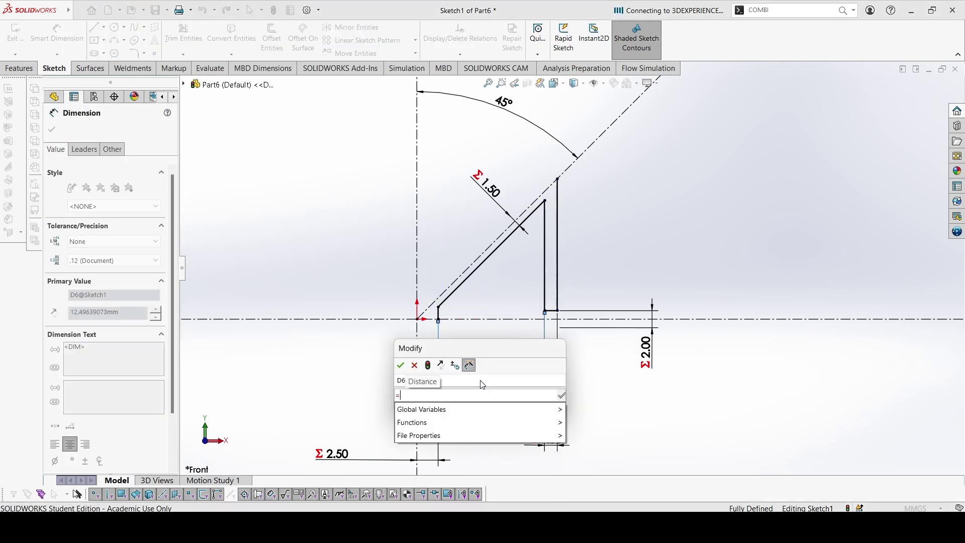
{"action": "type", "text": "\"B"}
{"action": "left_click", "coordinate": [445, 411]}
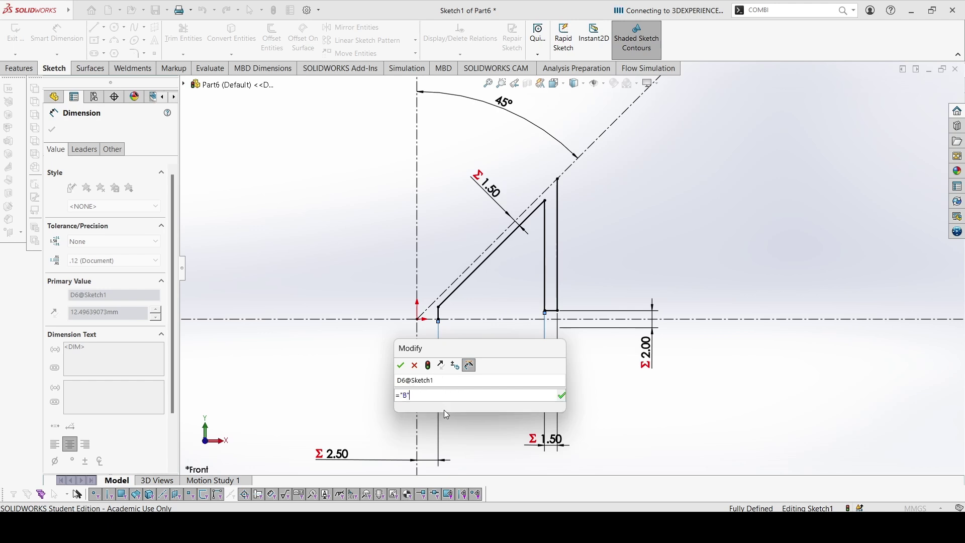
{"action": "key", "text": "Return"}
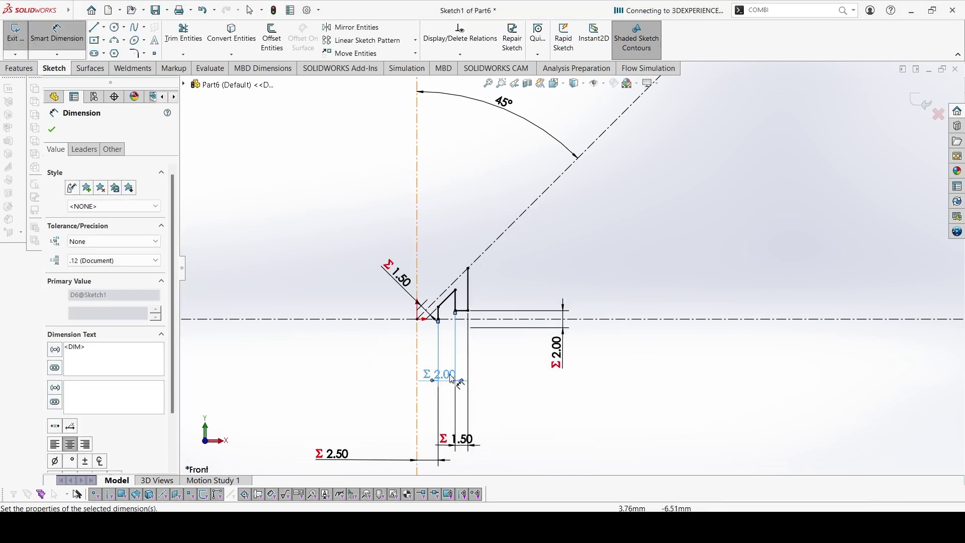
{"action": "key", "text": "Escape"}
{"action": "scroll", "coordinate": [477, 301], "scroll_direction": "down", "scroll_amount": 5}
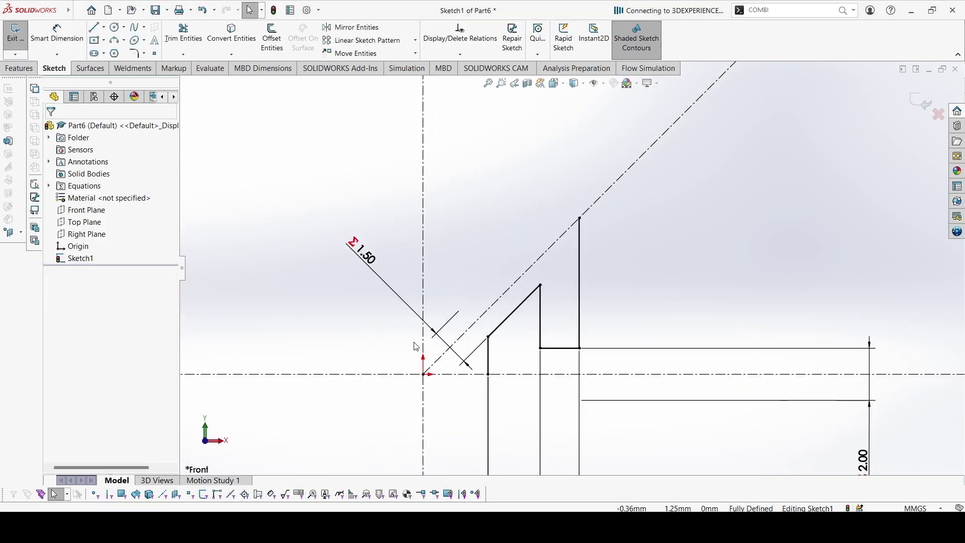
- Add 0.25 mm sketch fillets to three inner slot corners, then the left corner
{"action": "scroll", "coordinate": [417, 347], "scroll_direction": "down", "scroll_amount": 1}
{"action": "left_click", "coordinate": [137, 54]}
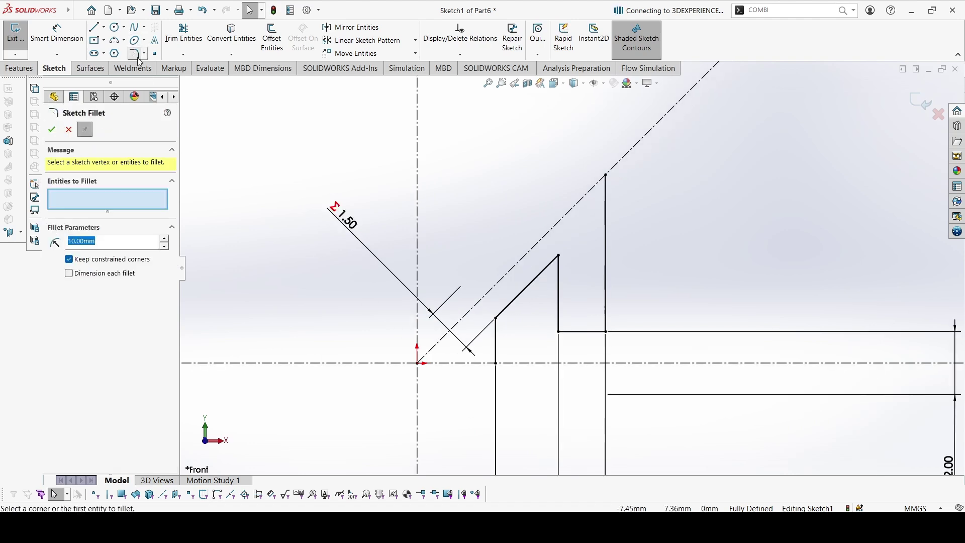
{"action": "type", "text": "."}
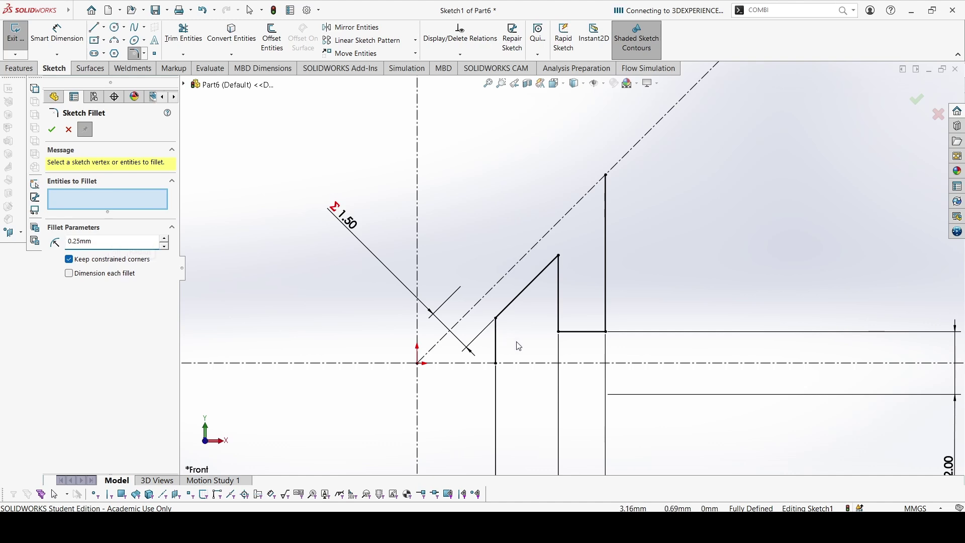
{"action": "left_click", "coordinate": [561, 258]}
{"action": "left_click", "coordinate": [562, 333]}
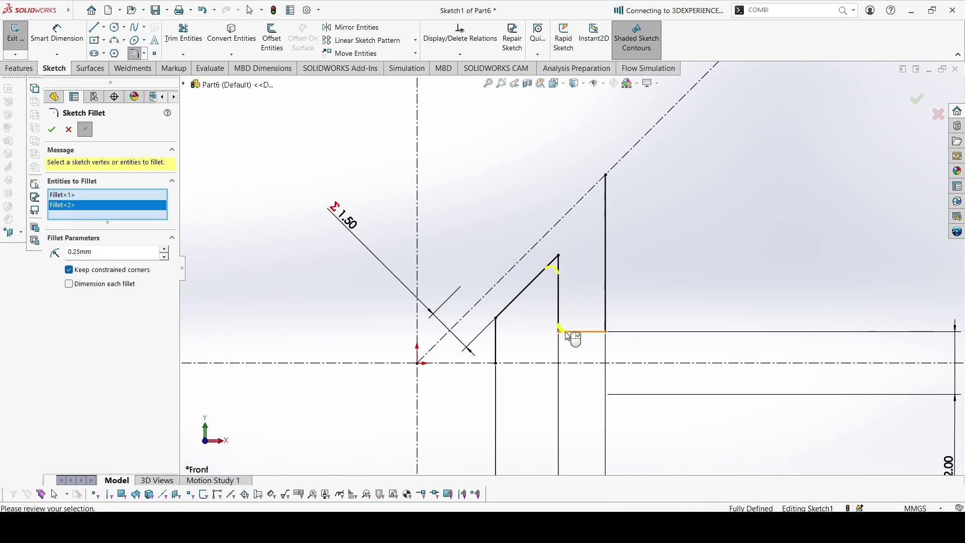
{"action": "left_click", "coordinate": [606, 331]}
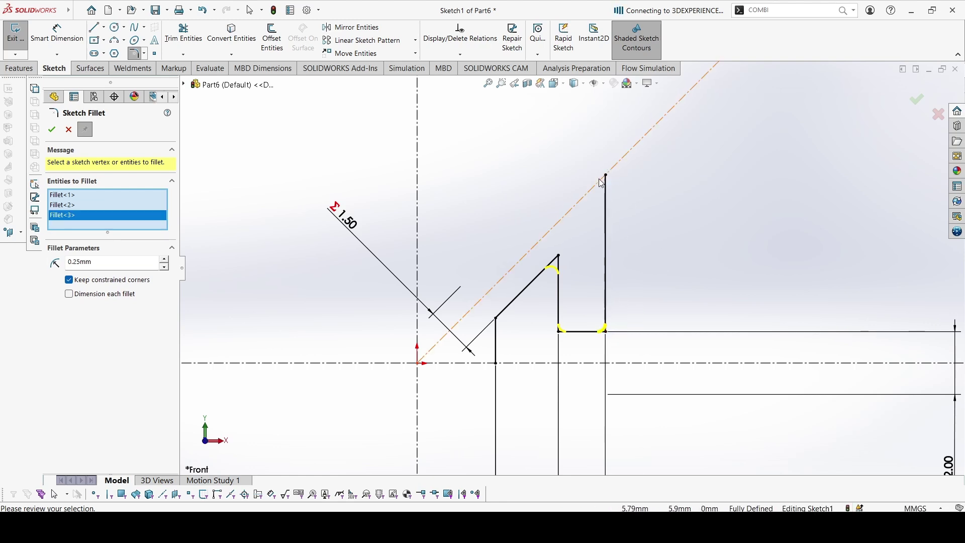
{"action": "left_click", "coordinate": [51, 130]}
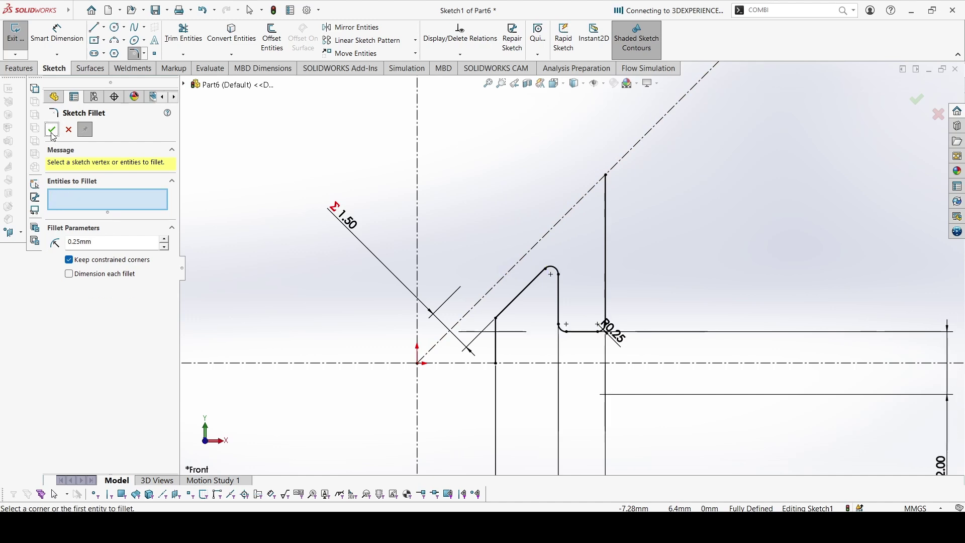
{"action": "scroll", "coordinate": [618, 312], "scroll_direction": "up", "scroll_amount": 2}
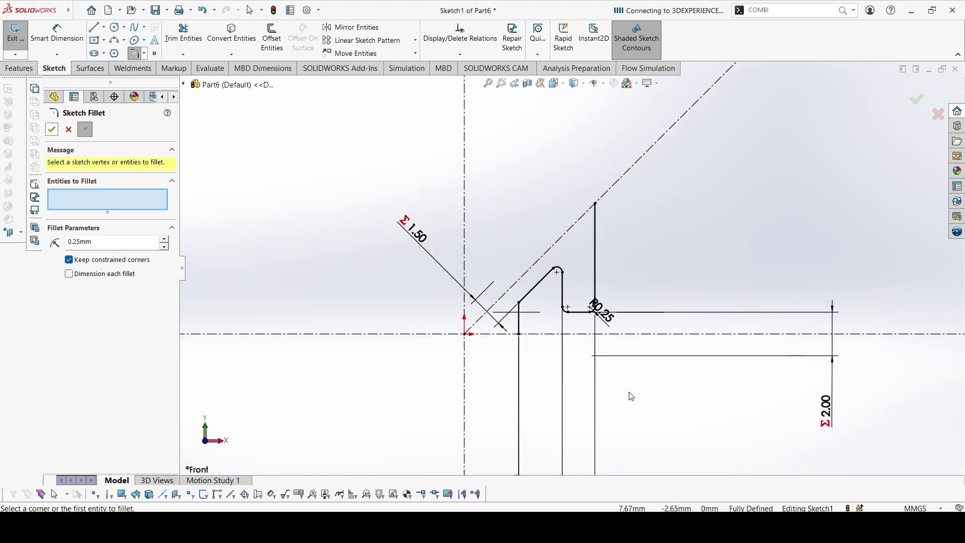
{"action": "left_click_drag", "start_coordinate": [635, 388], "coordinate": [526, 242]}
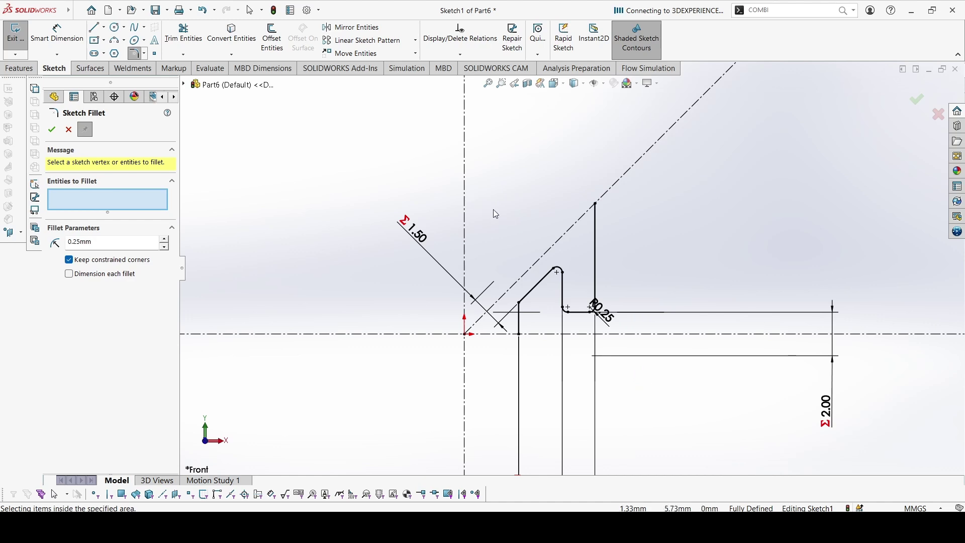
{"action": "left_click_drag", "start_coordinate": [493, 213], "coordinate": [561, 269]}
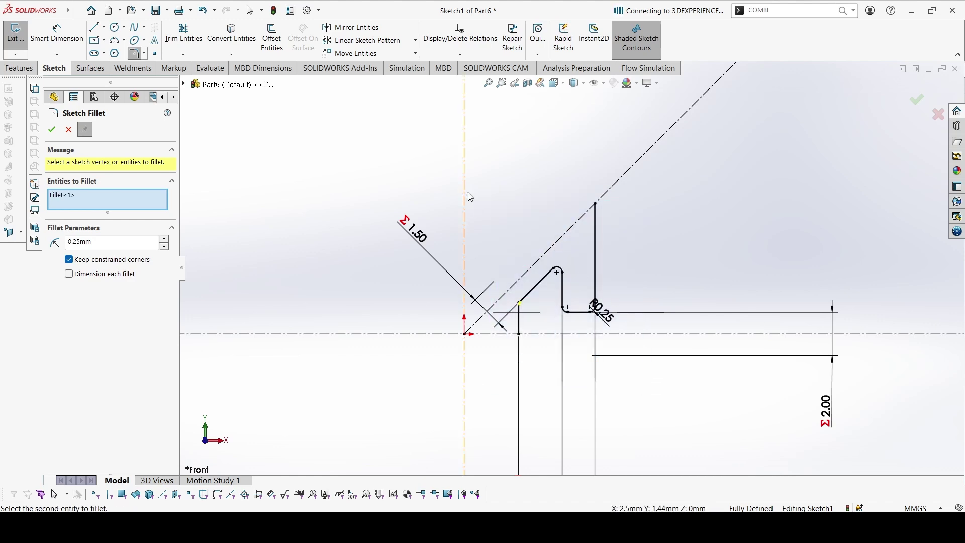
{"action": "left_click", "coordinate": [51, 129]}
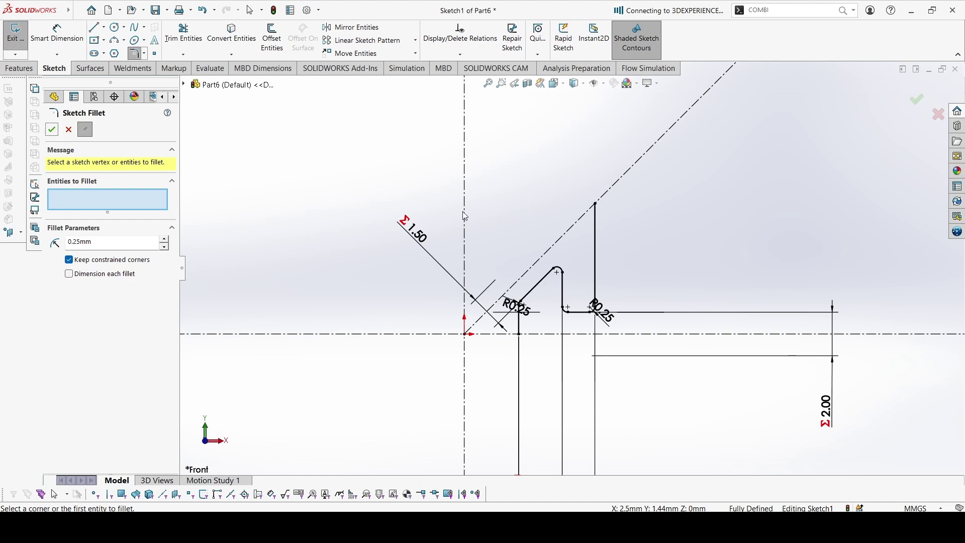
{"action": "left_click", "coordinate": [52, 129]}
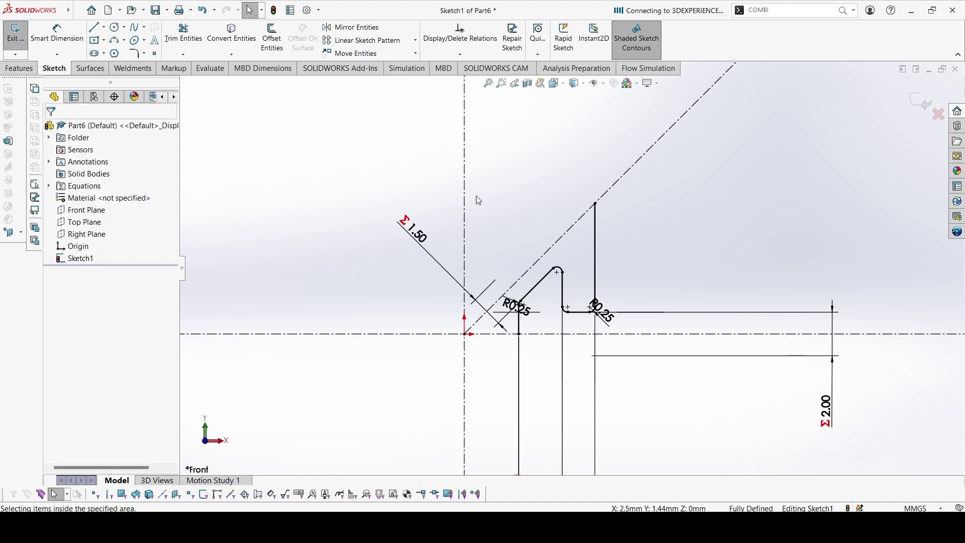
- Mirror the slot lines and fillets about the 45° diagonal construction line
{"action": "mouse_move", "coordinate": [477, 200]}
{"action": "left_mouse_down"}
{"action": "mouse_move", "coordinate": [592, 323]}
{"action": "mouse_move", "coordinate": [628, 387]}
{"action": "left_mouse_up"}
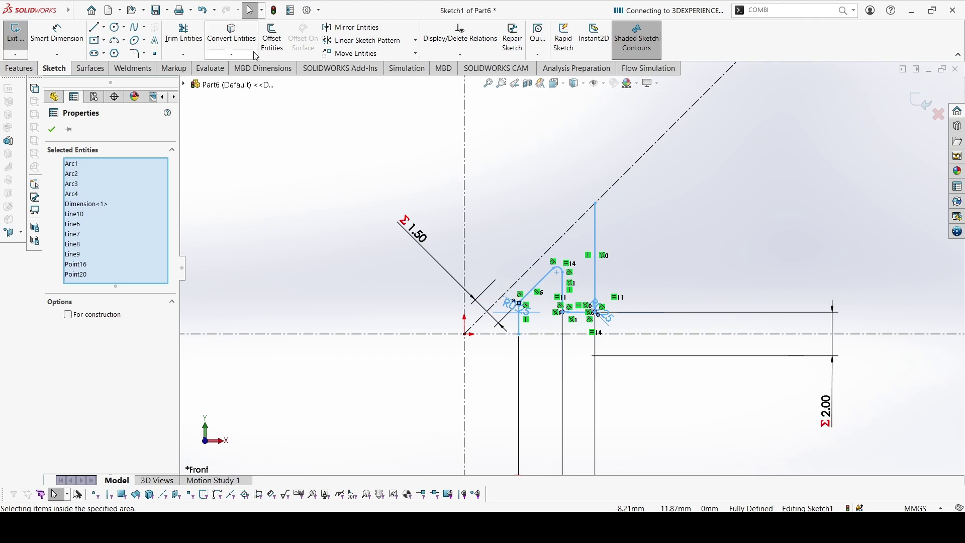
{"action": "left_click", "coordinate": [352, 27]}
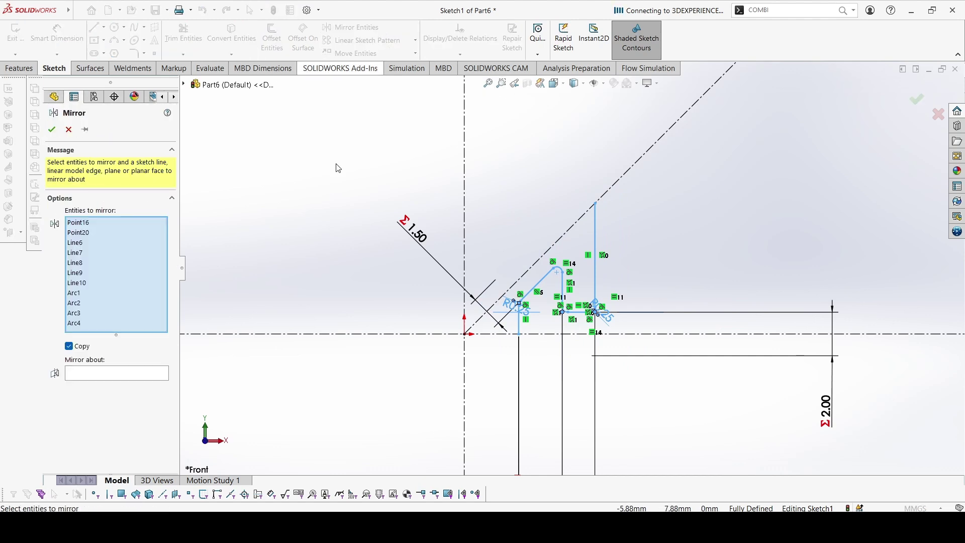
{"action": "left_click", "coordinate": [632, 169]}
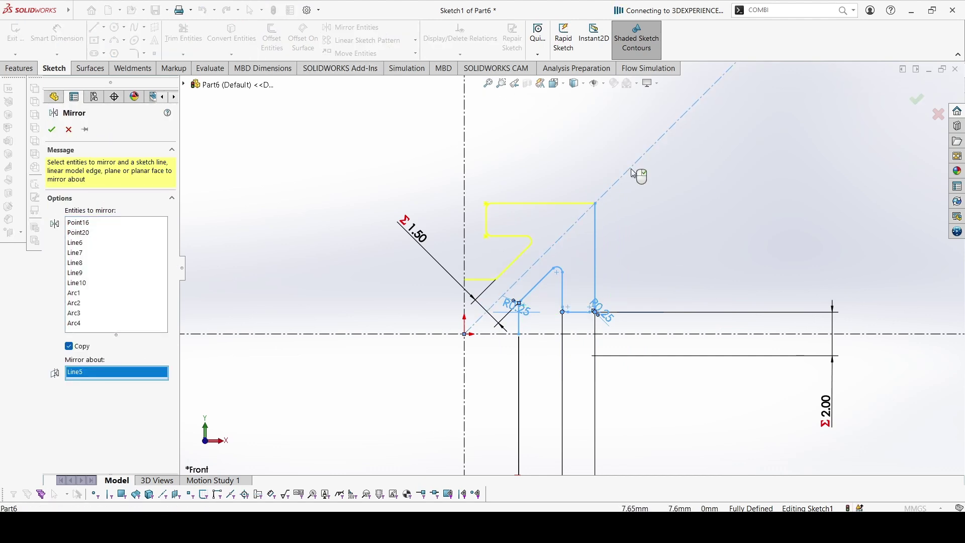
{"action": "key", "text": "Return"}
{"action": "key", "text": "ctrl+Up"}
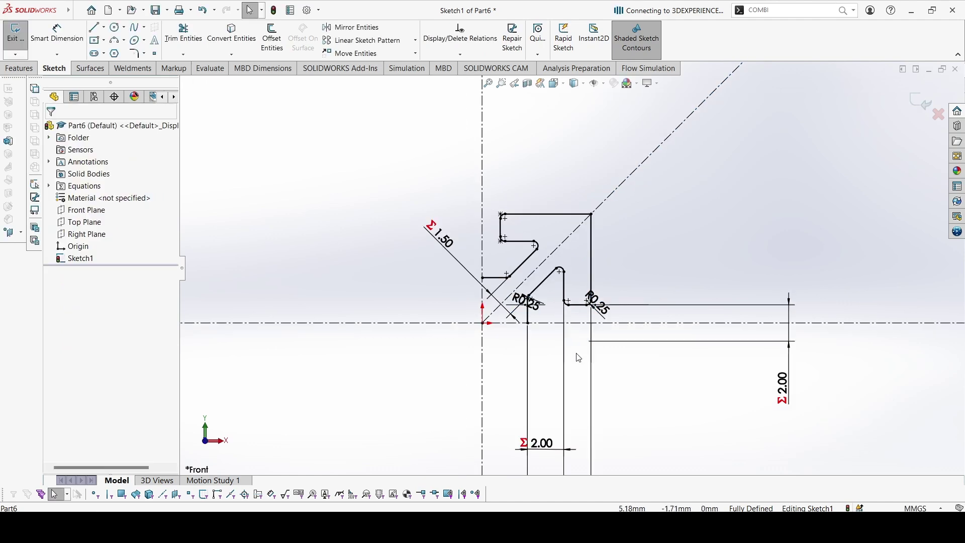
{"action": "scroll", "coordinate": [578, 312], "scroll_direction": "up", "scroll_amount": 3}
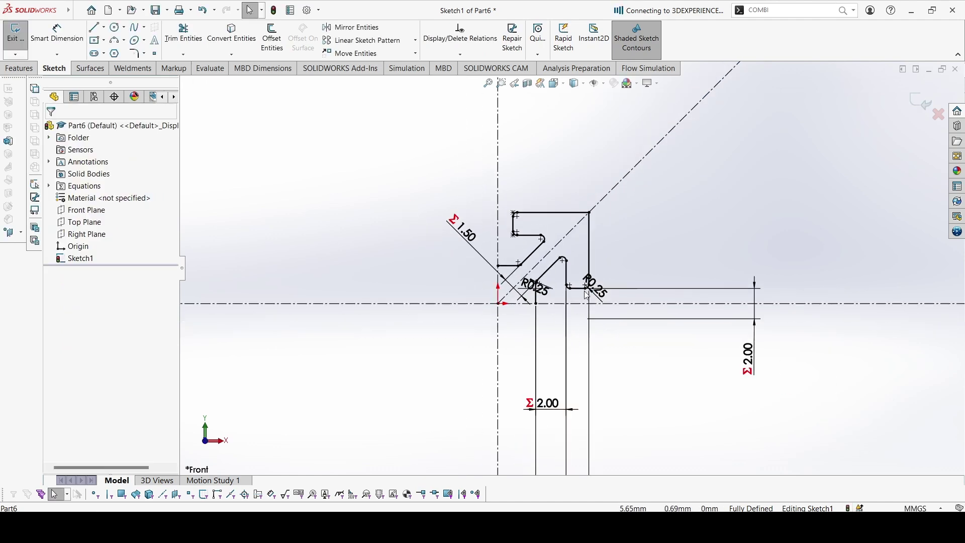
- Round the outer top-right corner with an R0.25 sketch fillet
{"action": "key", "text": "ctrl+shift+f"}
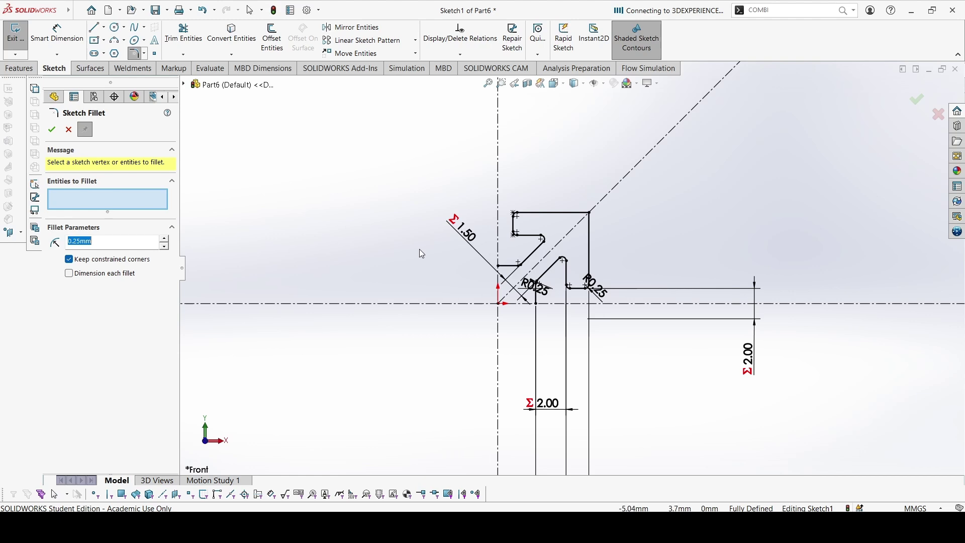
{"action": "left_click", "coordinate": [591, 215]}
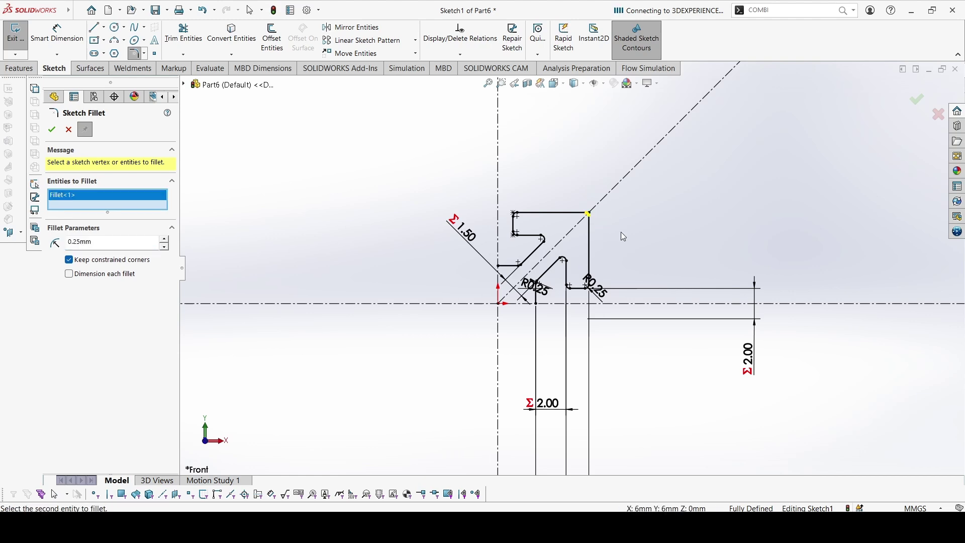
{"action": "right_click", "coordinate": [621, 235]}
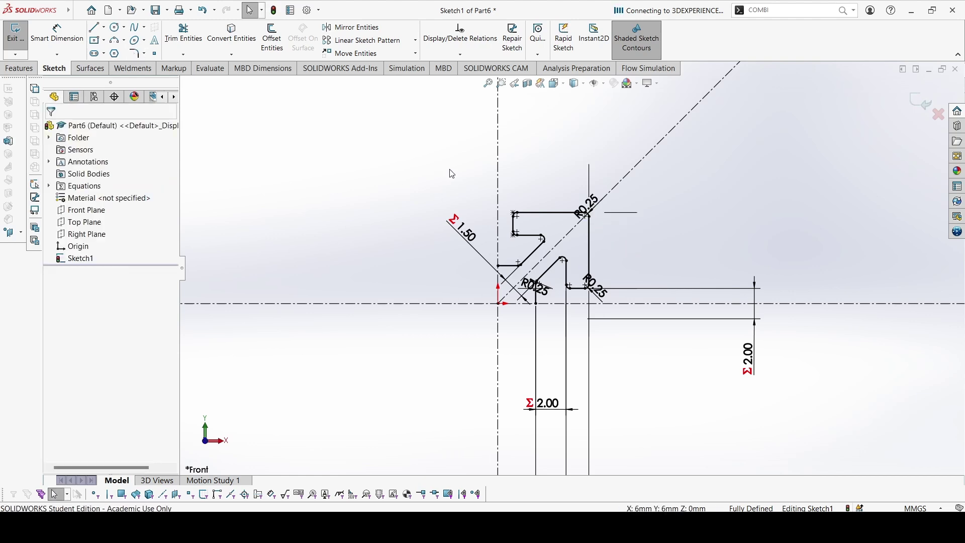
- Circularly pattern the quarter profile about the origin into 4 instances over 360°
{"action": "mouse_move", "coordinate": [453, 174]}
{"action": "left_mouse_down"}
{"action": "mouse_move", "coordinate": [618, 324]}
{"action": "mouse_move", "coordinate": [636, 363]}
{"action": "left_mouse_up"}
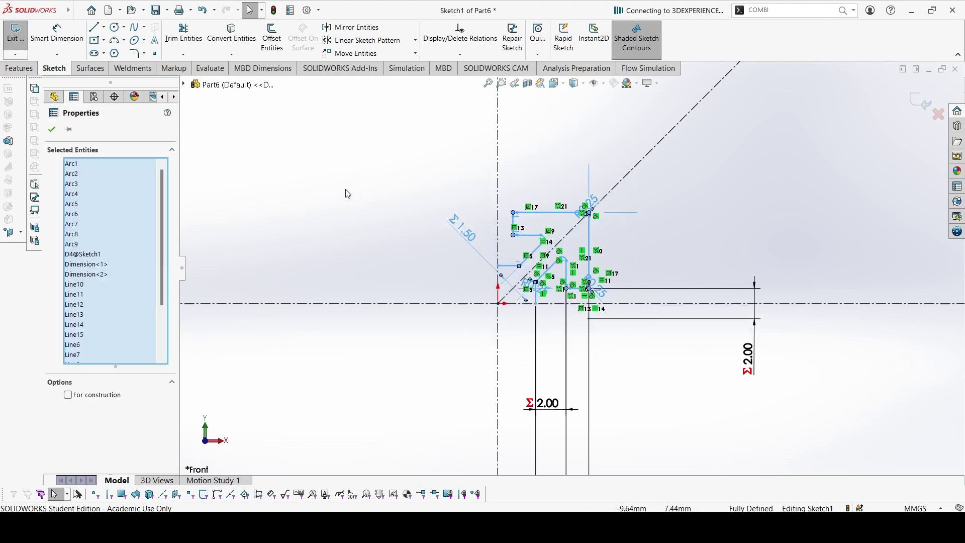
{"action": "left_click", "coordinate": [415, 40]}
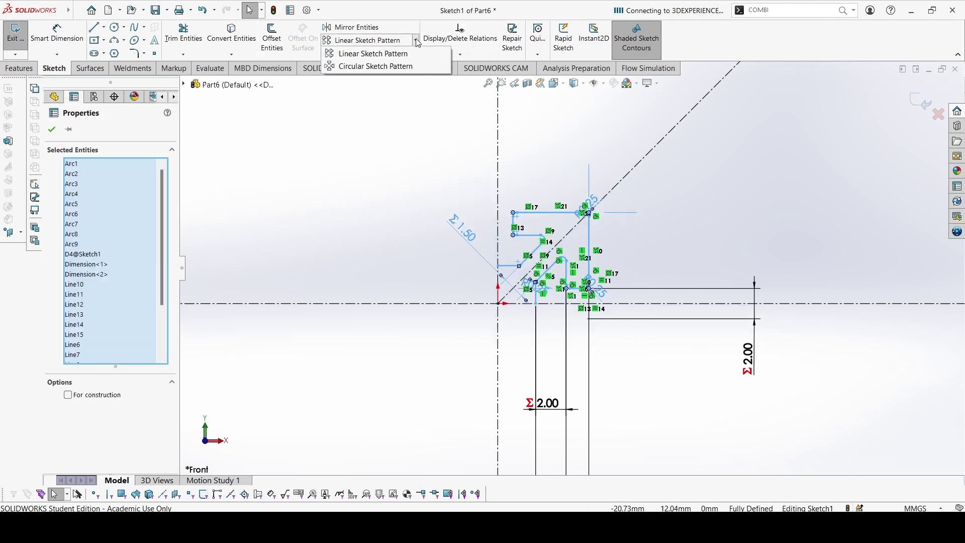
{"action": "left_click", "coordinate": [385, 67]}
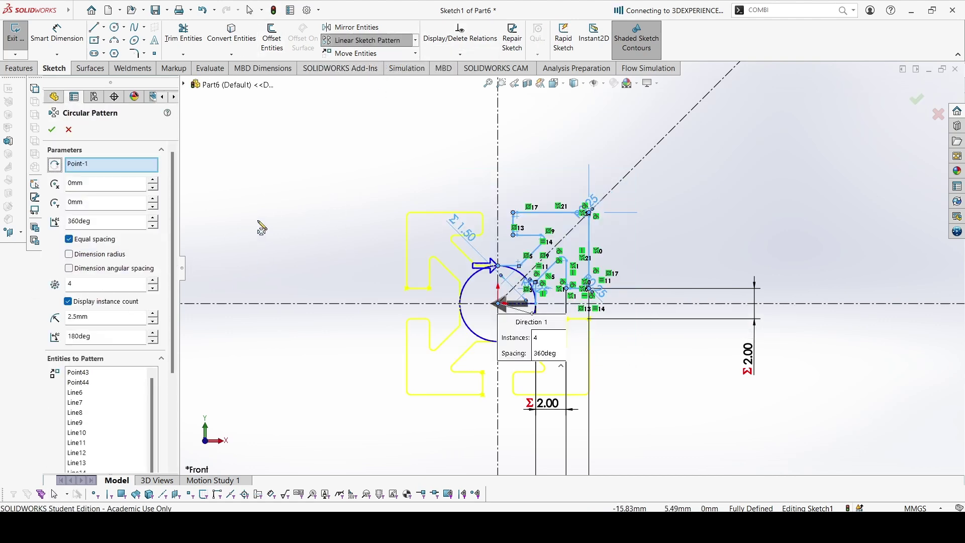
{"action": "key", "text": "Return"}
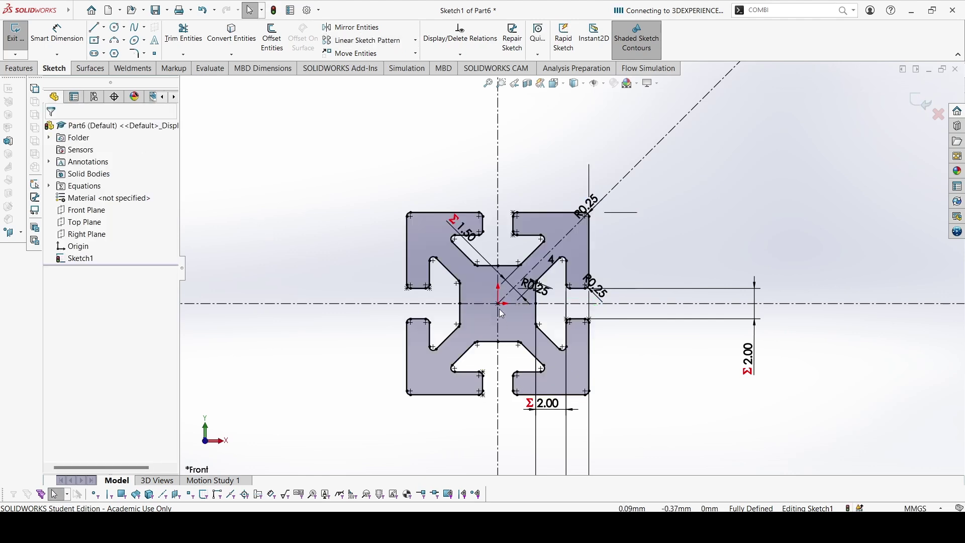
- Draw a circle centred on the origin with its diameter linked to B (Ø2.00)
{"action": "key", "text": "c"}
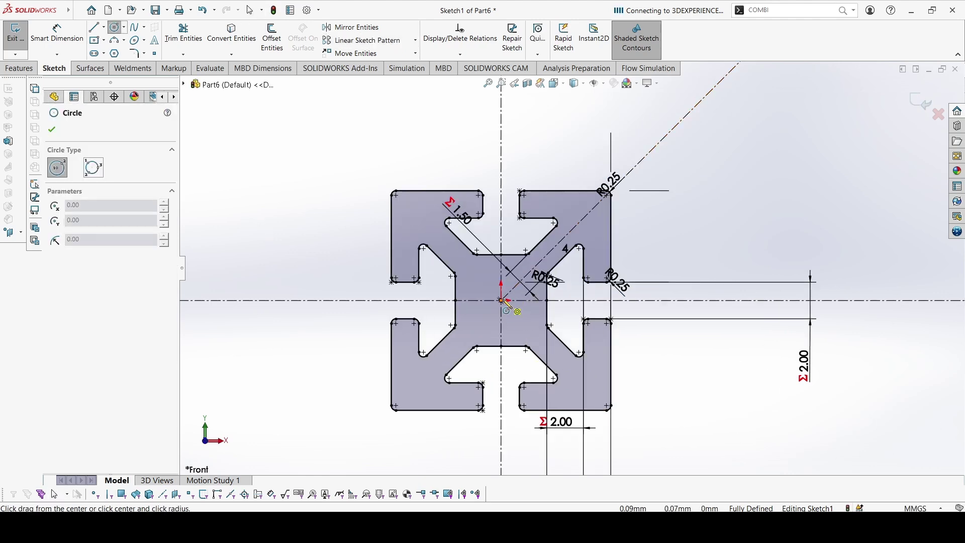
{"action": "left_click", "coordinate": [501, 300]}
{"action": "left_click", "coordinate": [520, 321]}
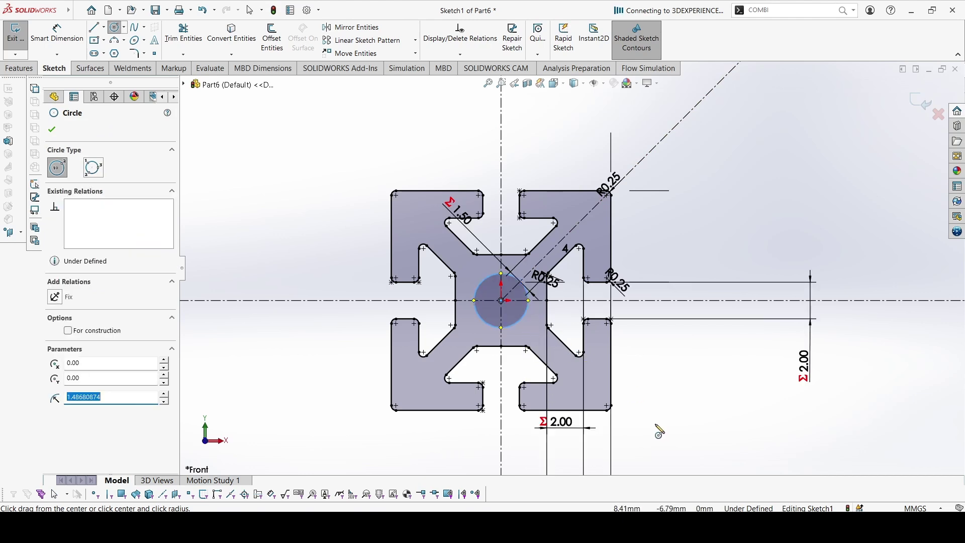
{"action": "key", "text": "d"}
{"action": "left_click", "coordinate": [525, 317]}
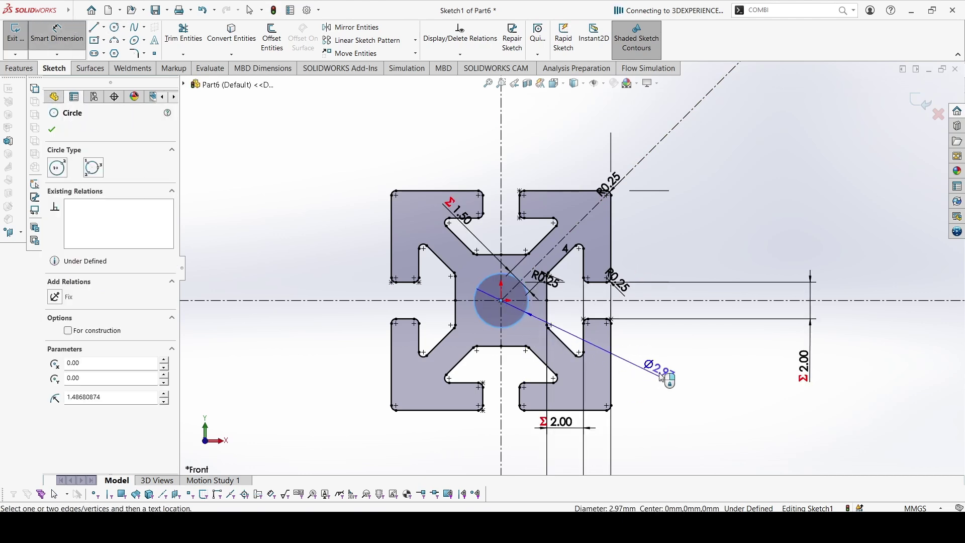
{"action": "left_click", "coordinate": [675, 372]}
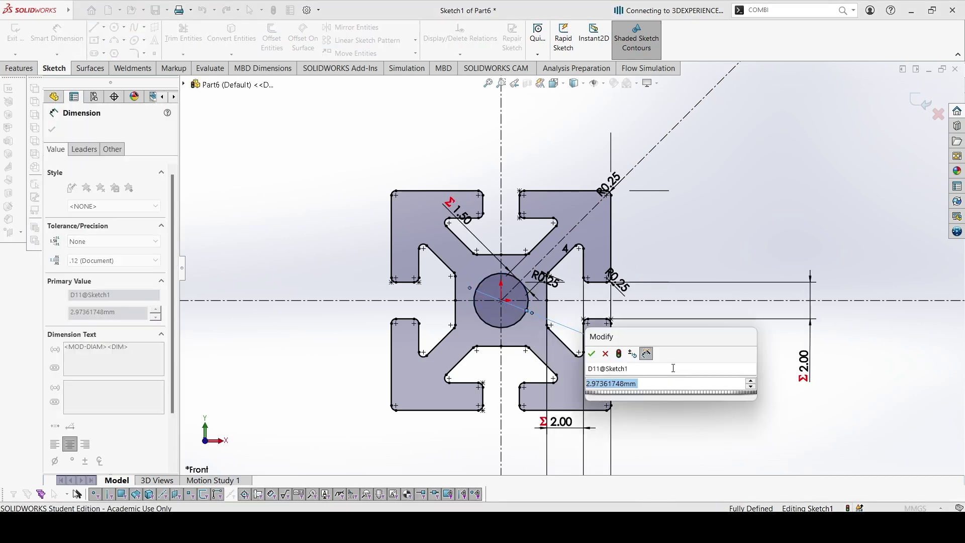
{"action": "type", "text": "2"}
{"action": "left_click", "coordinate": [646, 395]}
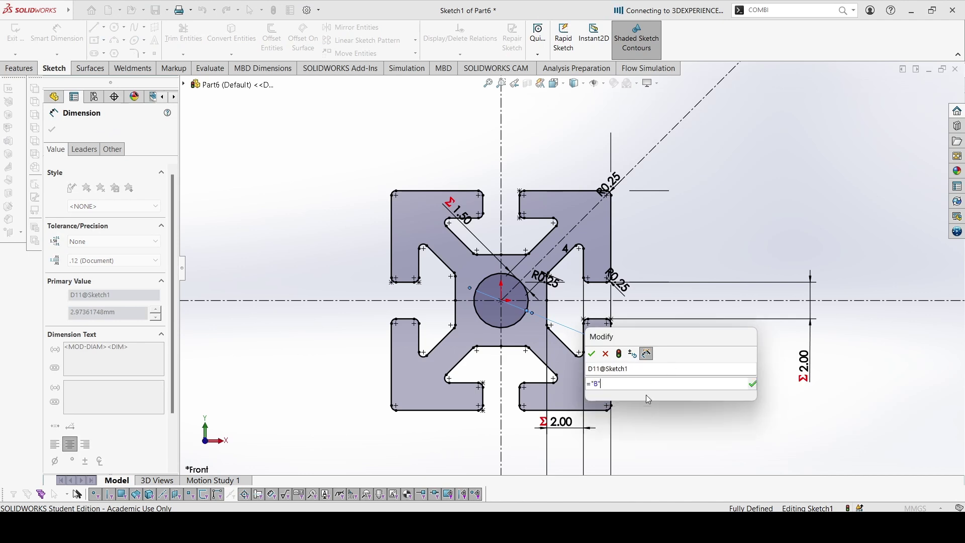
{"action": "key", "text": "Return"}
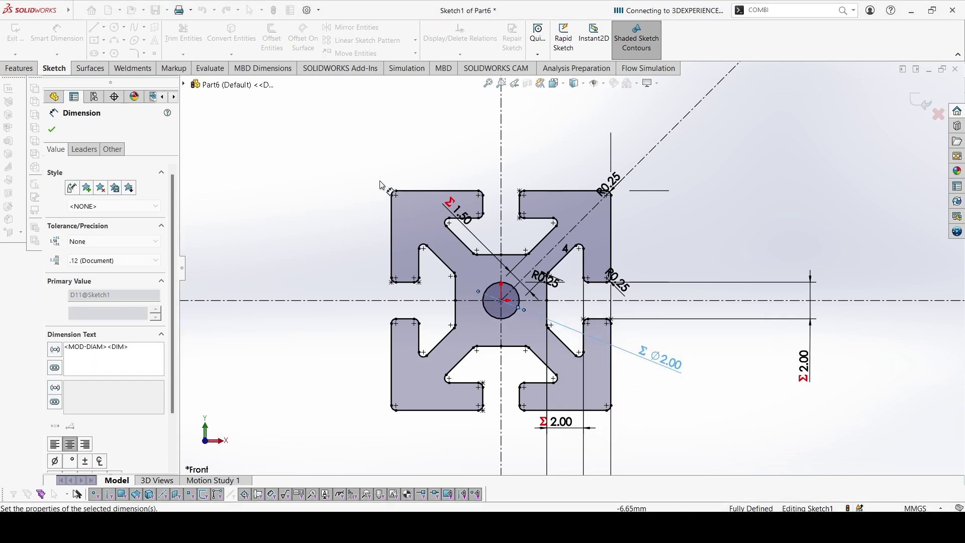
{"action": "key", "text": "Escape"}
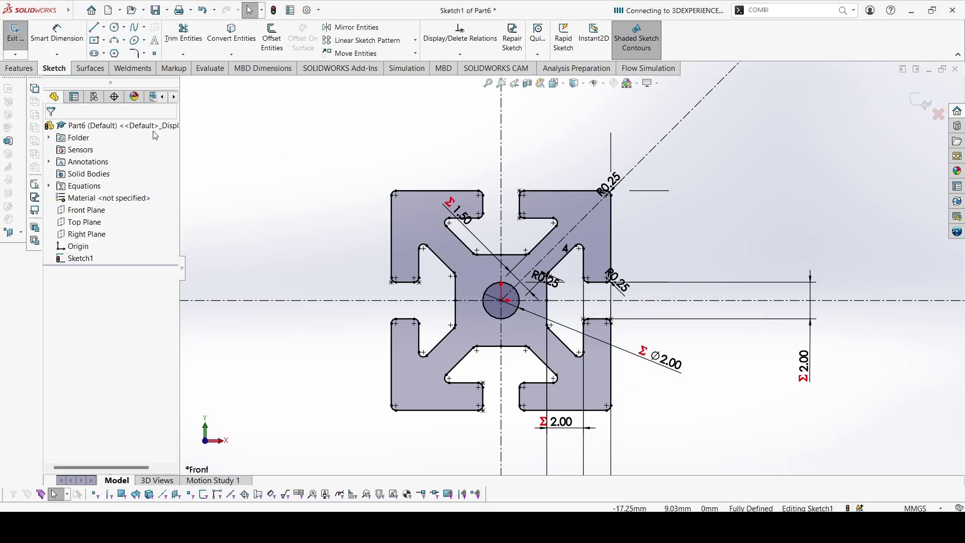
{"action": "left_click", "coordinate": [22, 71]}
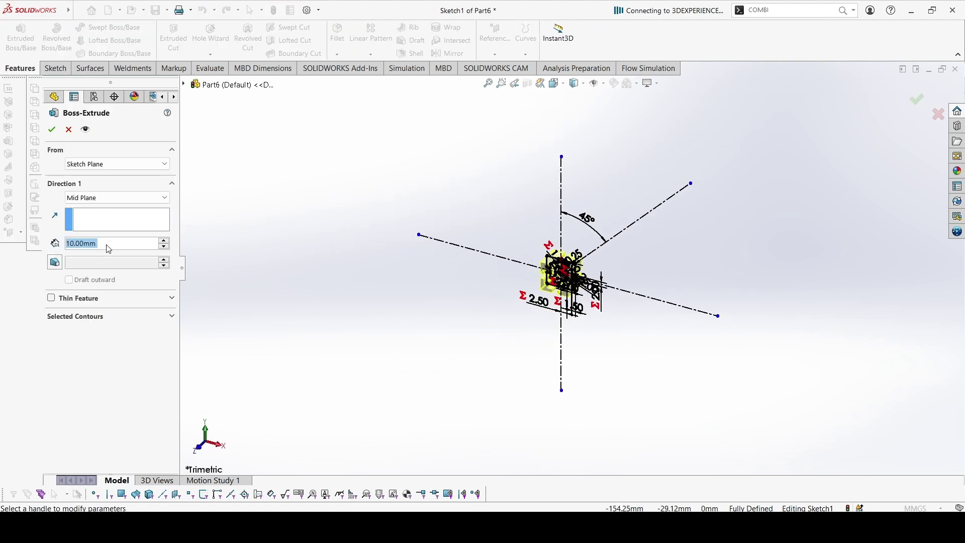
- Extrude the T-slot sketch mid-plane with its depth linked to global variable C (110 mm)
{"action": "type", "text": "110"}
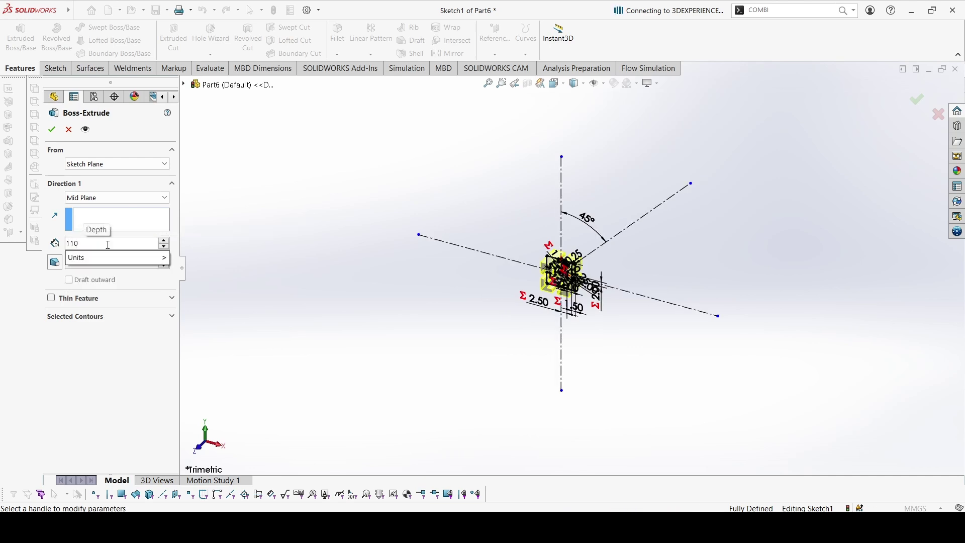
{"action": "key", "text": "BackSpace"}
{"action": "key", "text": "BackSpace"}
{"action": "key", "text": "BackSpace"}
{"action": "type", "text": "="}
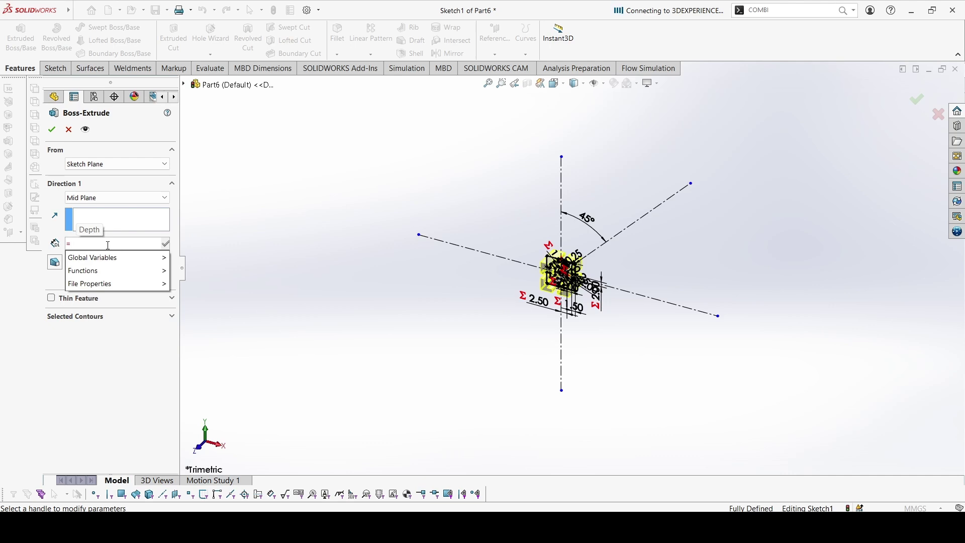
{"action": "type", "text": "C"}
{"action": "left_click", "coordinate": [107, 258]}
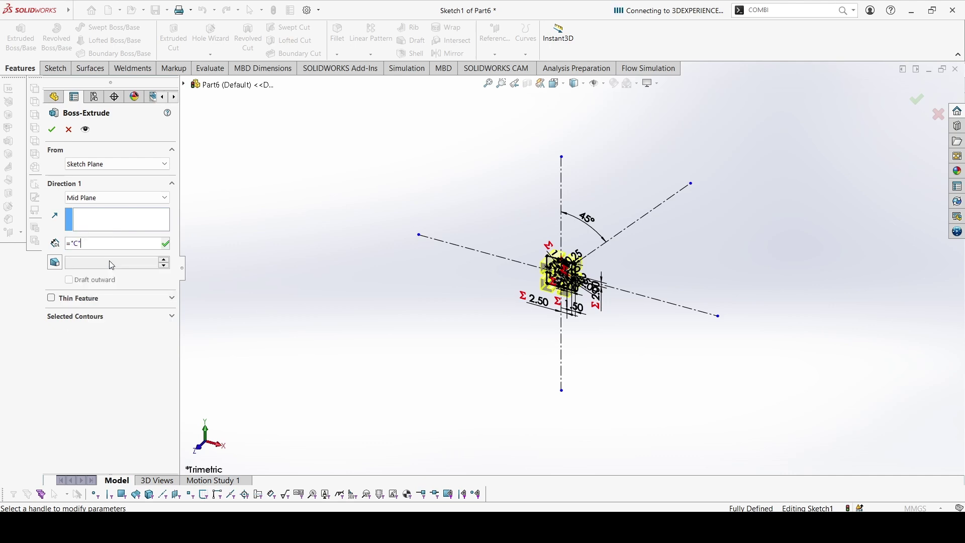
{"action": "key", "text": "Return"}
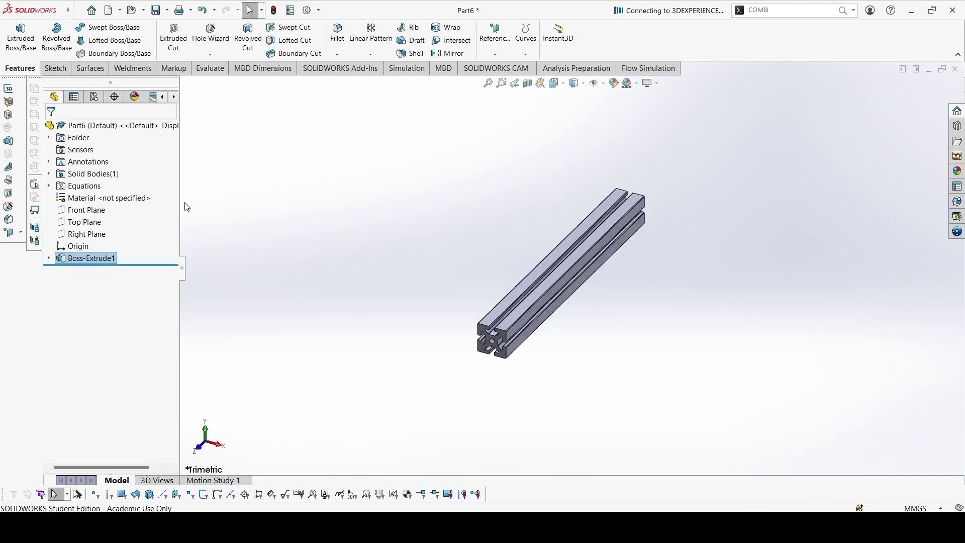
{"action": "right_click", "coordinate": [116, 198]}
- Apply 6061-T4 (SS) from the Aluminium Alloys library as the part's material
{"action": "key", "text": "Escape"}
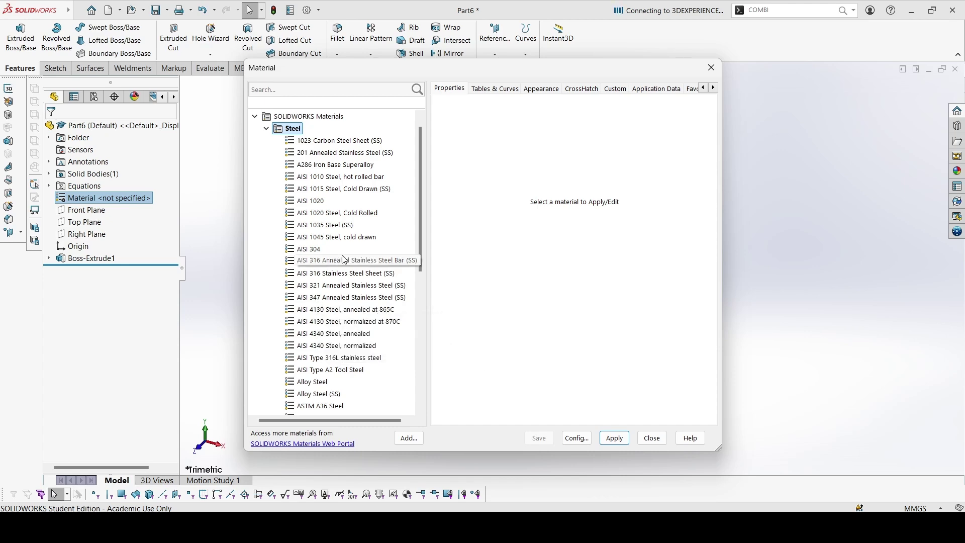
{"action": "scroll", "coordinate": [342, 240], "scroll_direction": "down", "scroll_amount": 8}
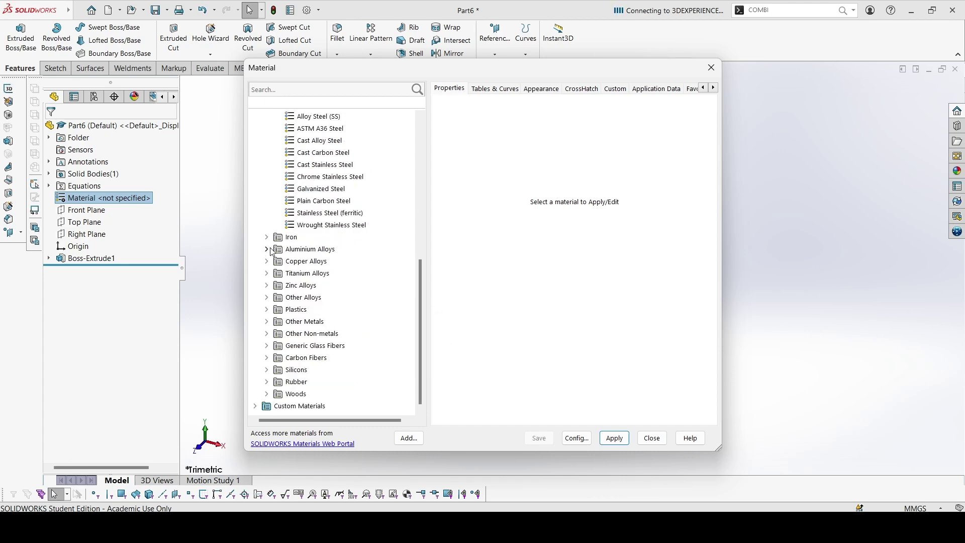
{"action": "left_click", "coordinate": [267, 249]}
{"action": "scroll", "coordinate": [345, 251], "scroll_direction": "down", "scroll_amount": 5}
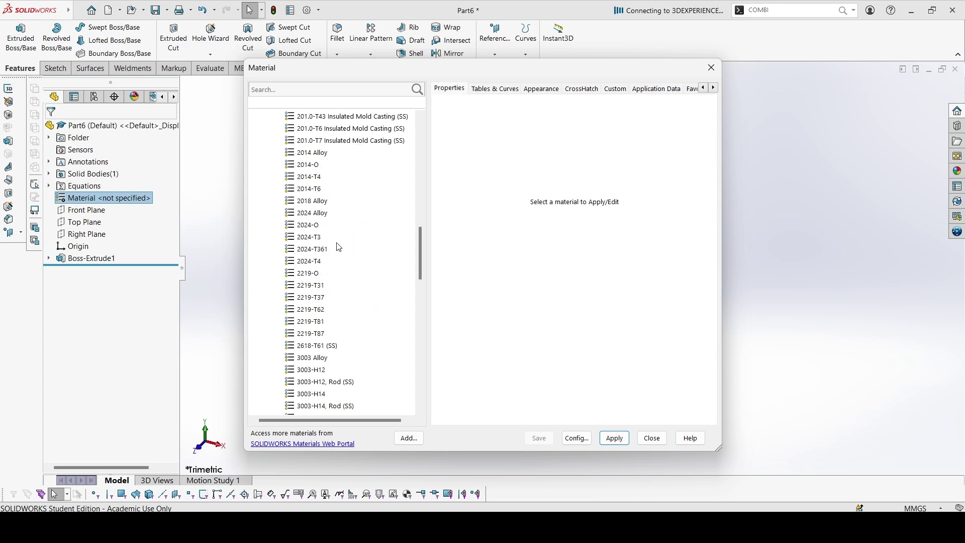
{"action": "scroll", "coordinate": [327, 241], "scroll_direction": "down", "scroll_amount": 15}
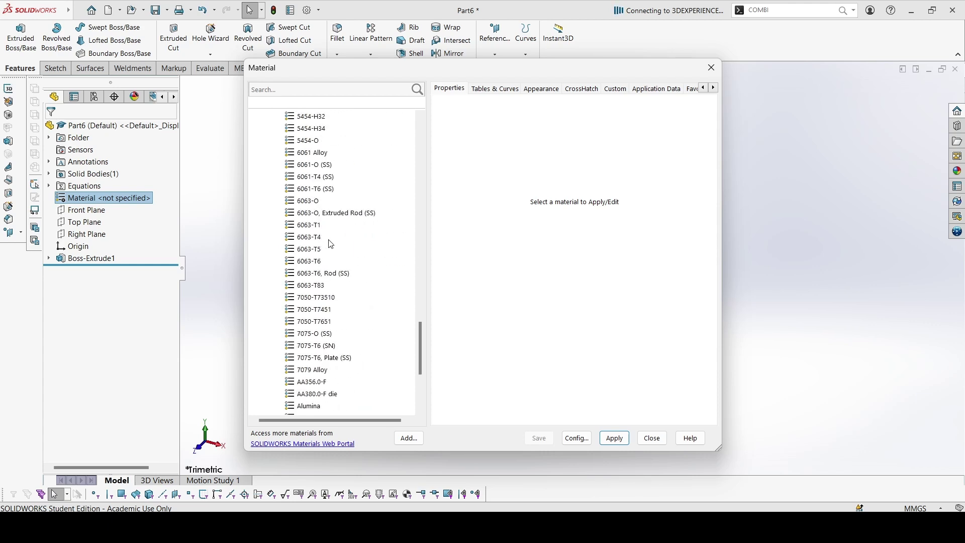
{"action": "left_click", "coordinate": [317, 177]}
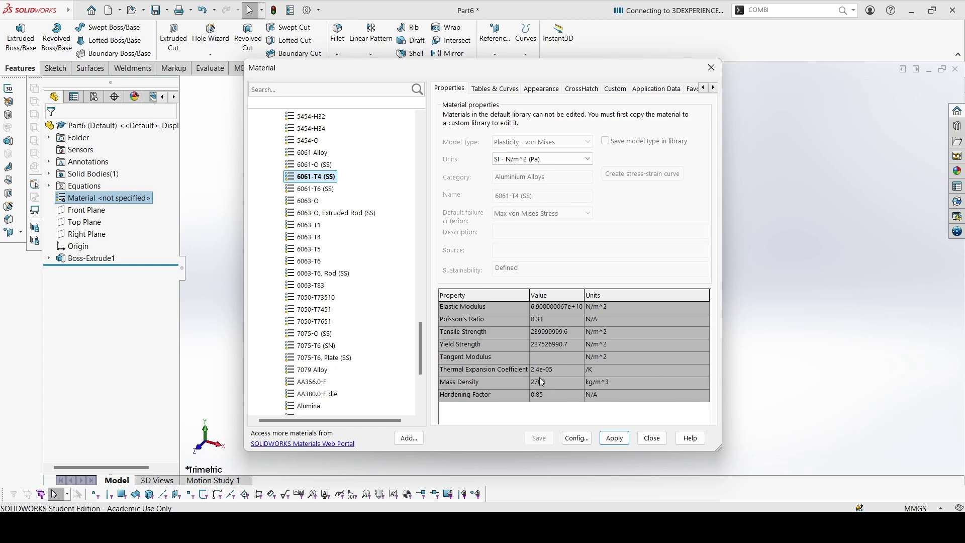
{"action": "left_click", "coordinate": [616, 439]}
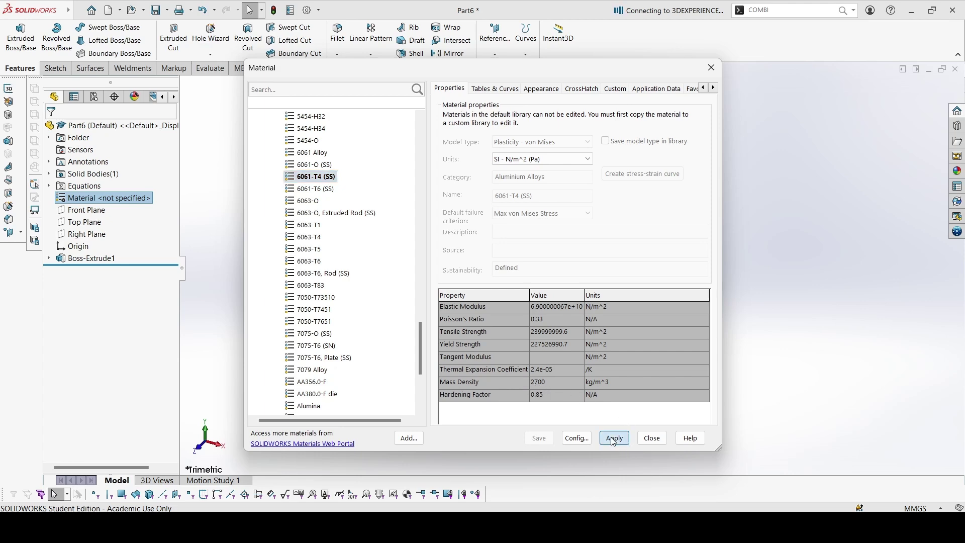
{"action": "left_click", "coordinate": [651, 439]}
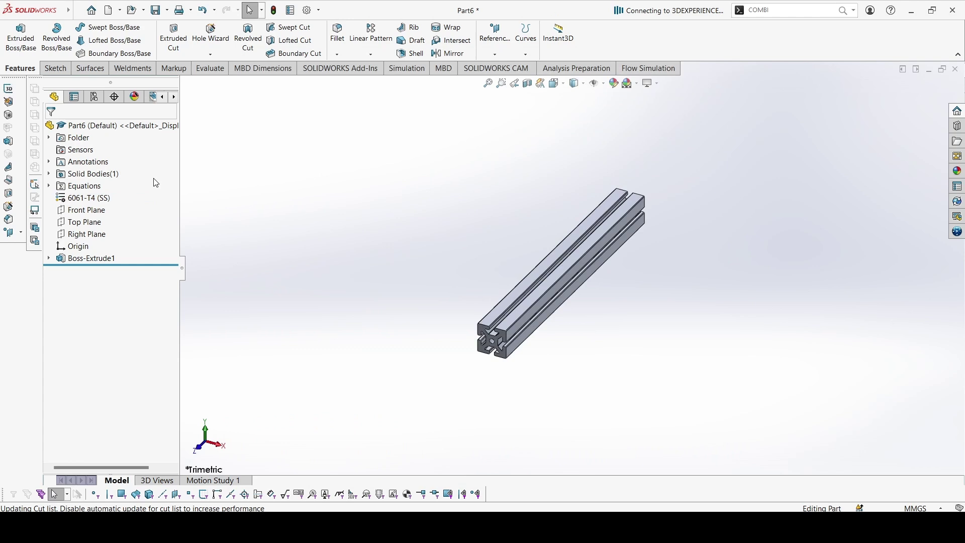
- Add a Mass Properties sensor and read the part's mass of 26.79 g
{"action": "right_click", "coordinate": [76, 149]}
{"action": "left_click", "coordinate": [108, 157]}
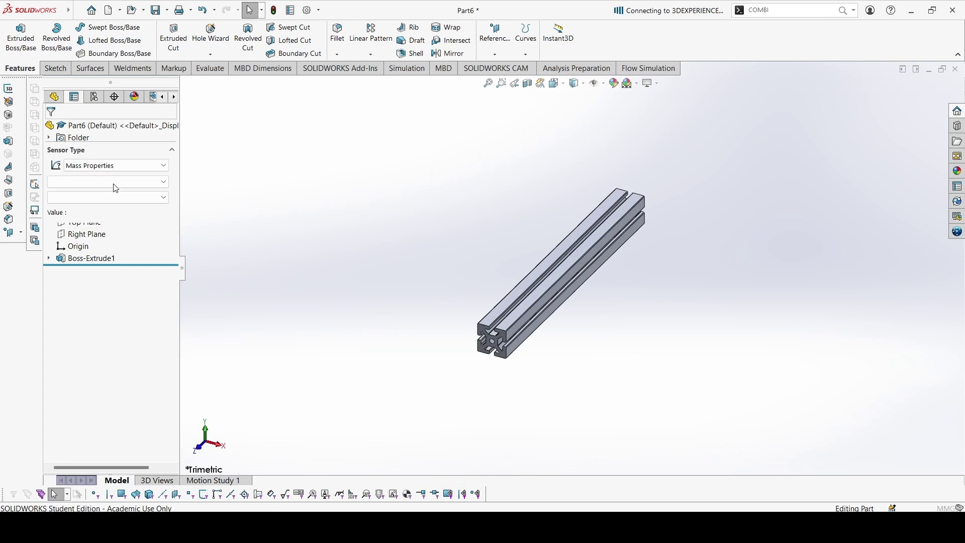
{"action": "left_click", "coordinate": [52, 129]}
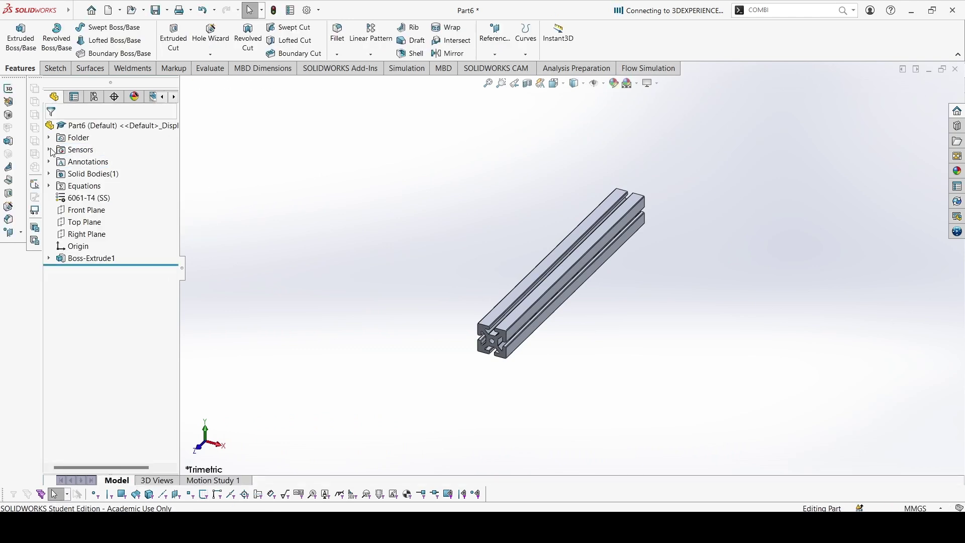
{"action": "left_click", "coordinate": [49, 150]}
{"action": "right_click", "coordinate": [107, 166]}
{"action": "left_click", "coordinate": [133, 171]}
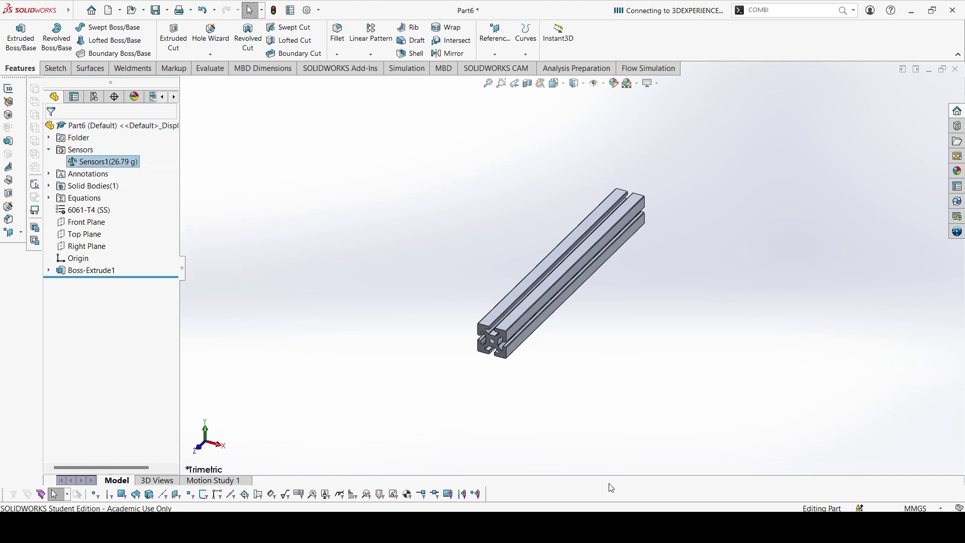
- Compare the 26.79 g mass with the answer page in the PDF
{"action": "key", "text": "alt+Tab"}
{"action": "left_click", "coordinate": [226, 20]}
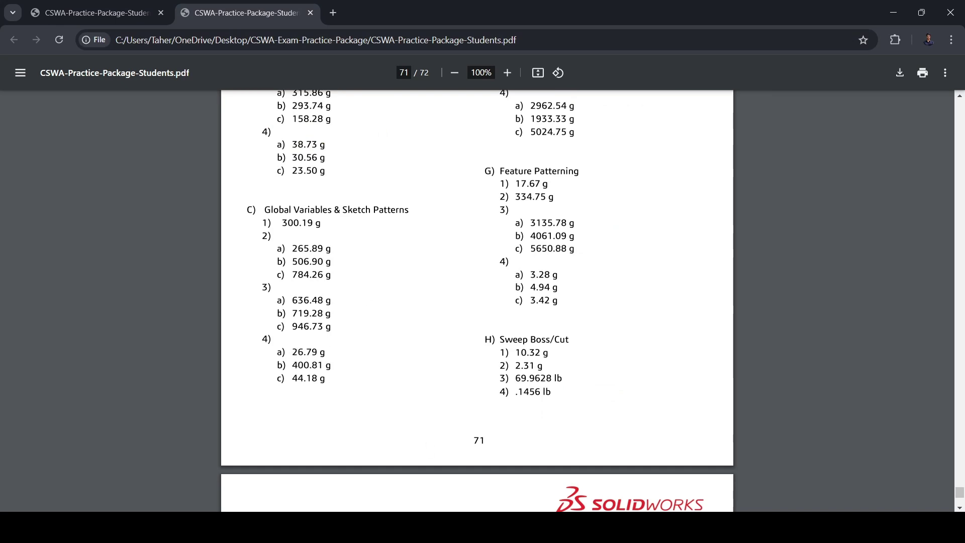
{"action": "key", "text": "alt+Tab"}
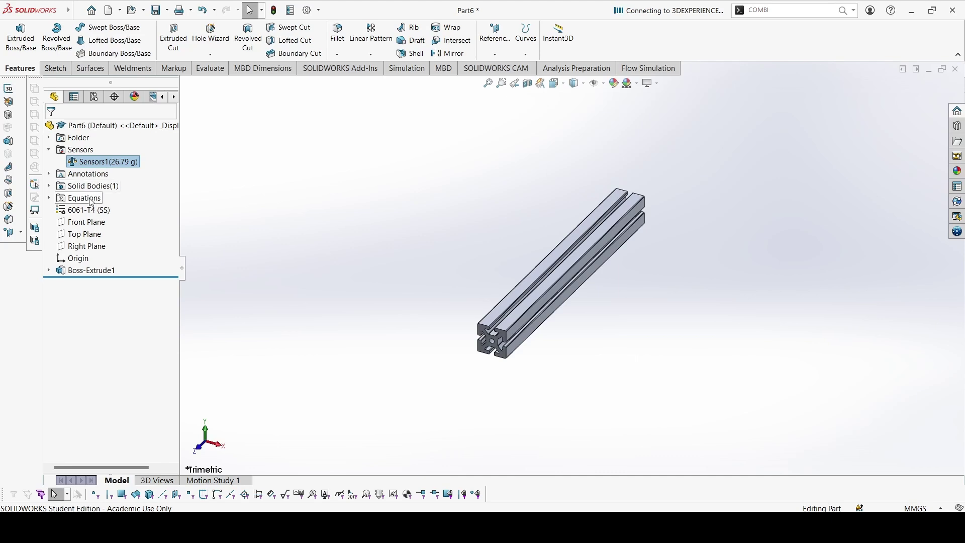
- In the equations editor, set global variable A to 4 and B to 7
{"action": "right_click", "coordinate": [91, 203]}
{"action": "left_click", "coordinate": [126, 207]}
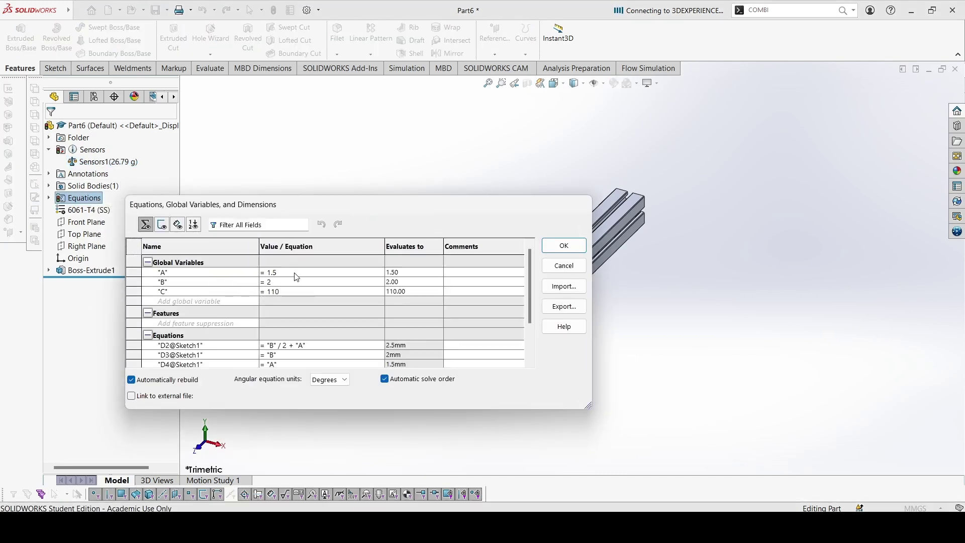
{"action": "left_click", "coordinate": [295, 273]}
{"action": "key", "text": "BackSpace"}
{"action": "key", "text": "BackSpace"}
{"action": "key", "text": "BackSpace"}
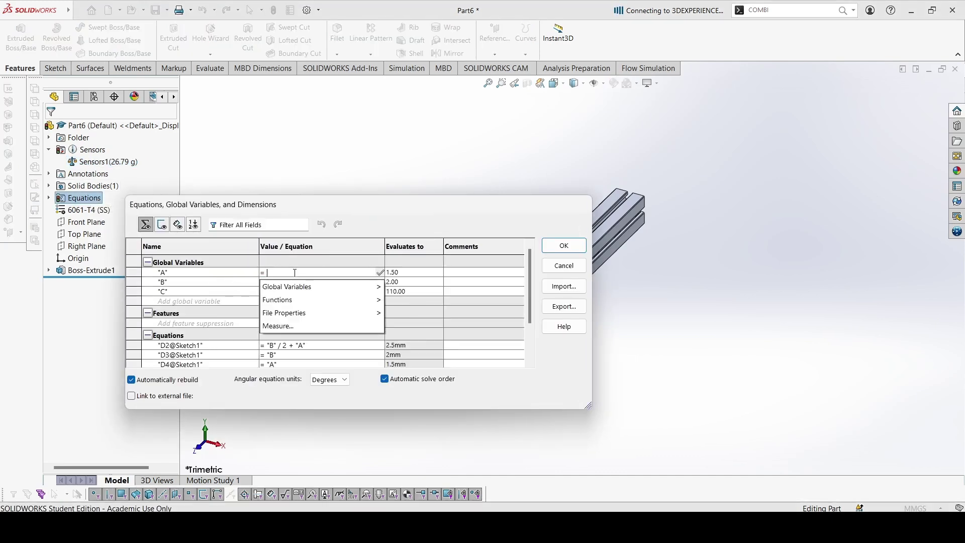
{"action": "type", "text": "4"}
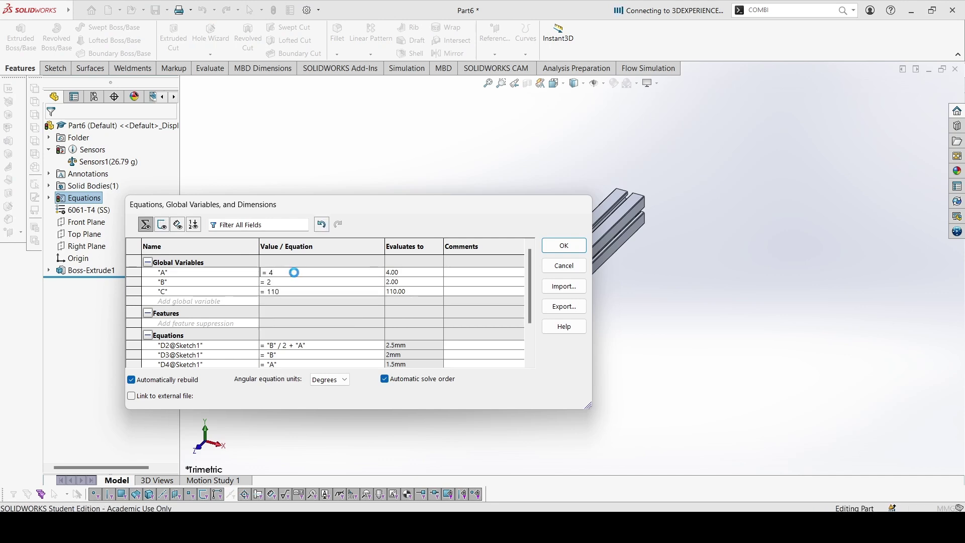
{"action": "key", "text": "Return"}
{"action": "left_click", "coordinate": [275, 282]}
{"action": "key", "text": "BackSpace"}
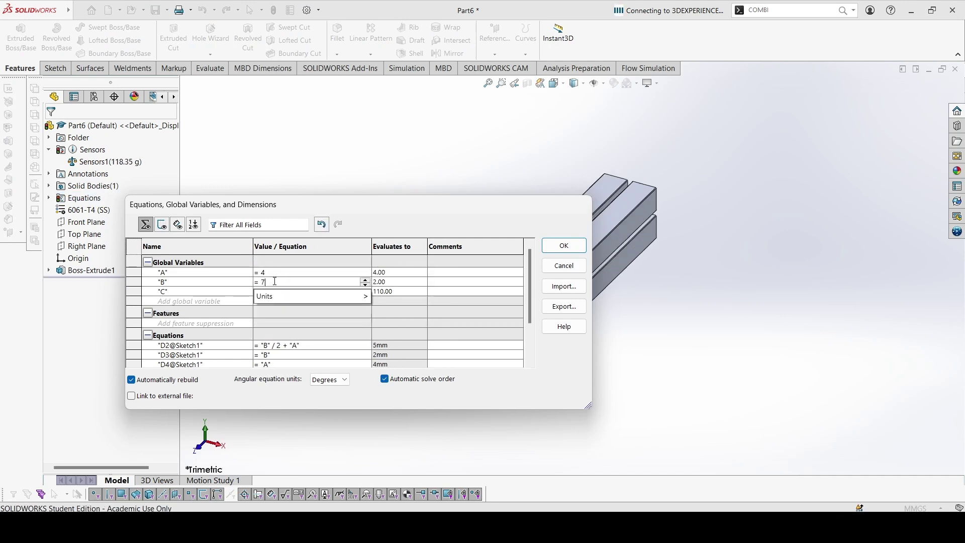
{"action": "type", "text": "7"}
{"action": "key", "text": "Return"}
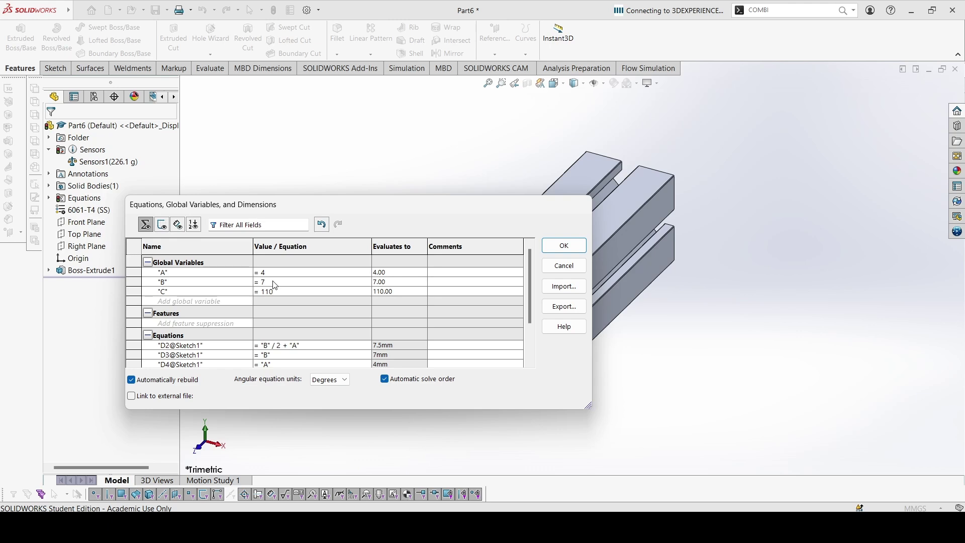
- Change C to 195 and compare the rebuilt sensor mass with the answer key
{"action": "left_click", "coordinate": [284, 291]}
{"action": "key", "text": "BackSpace"}
{"action": "key", "text": "BackSpace"}
{"action": "type", "text": "95"}
{"action": "key", "text": "Tab"}
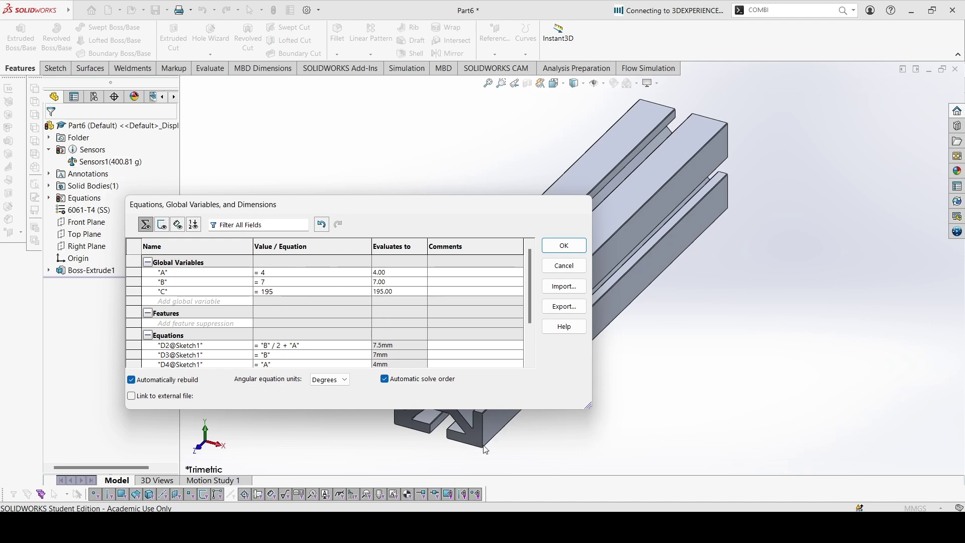
{"action": "key", "text": "alt+Tab"}
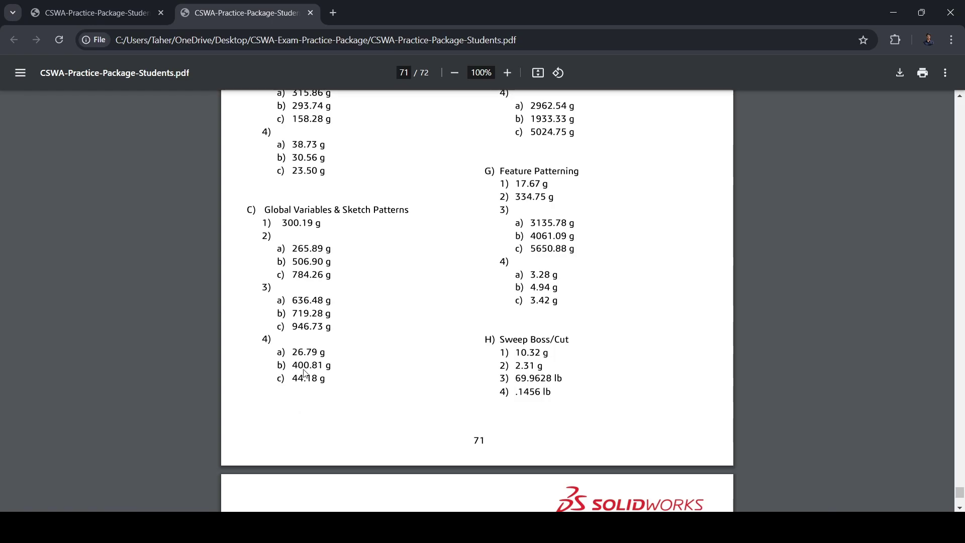
{"action": "key", "text": "alt+Tab"}
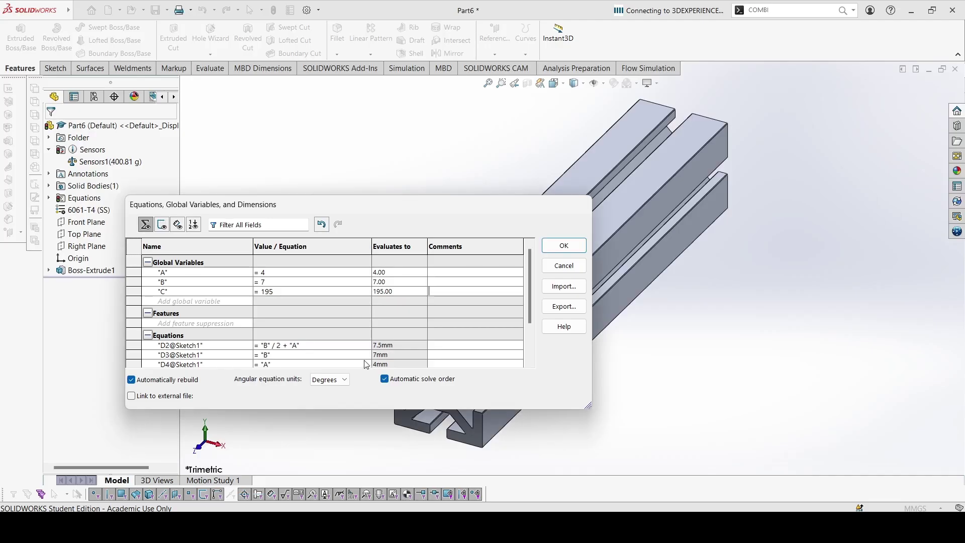
{"action": "left_click", "coordinate": [277, 273]}
- Set the global variables to A = 2, B = 3 and C = 95
{"action": "key", "text": "BackSpace"}
{"action": "type", "text": "2"}
{"action": "key", "text": "Return"}
{"action": "left_click", "coordinate": [286, 281]}
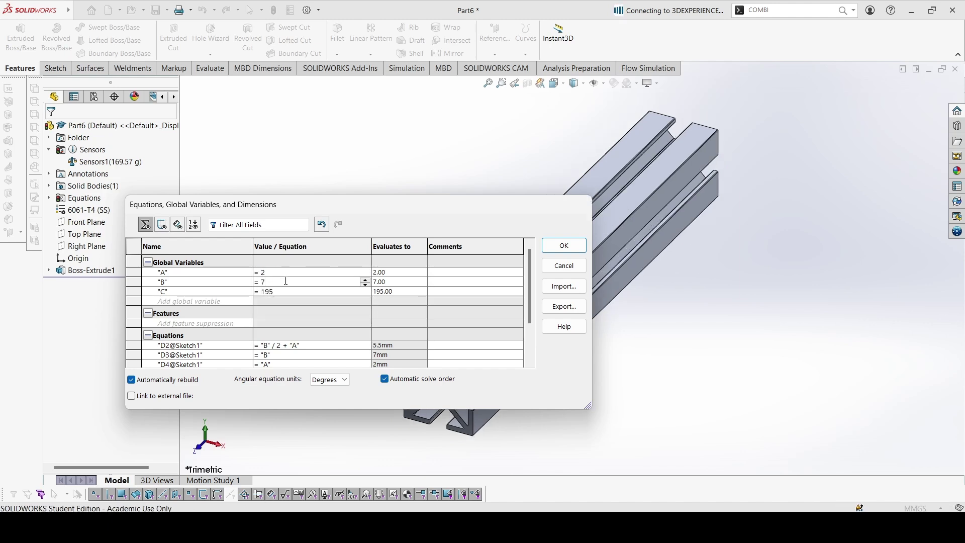
{"action": "key", "text": "BackSpace"}
{"action": "type", "text": "3"}
{"action": "key", "text": "Return"}
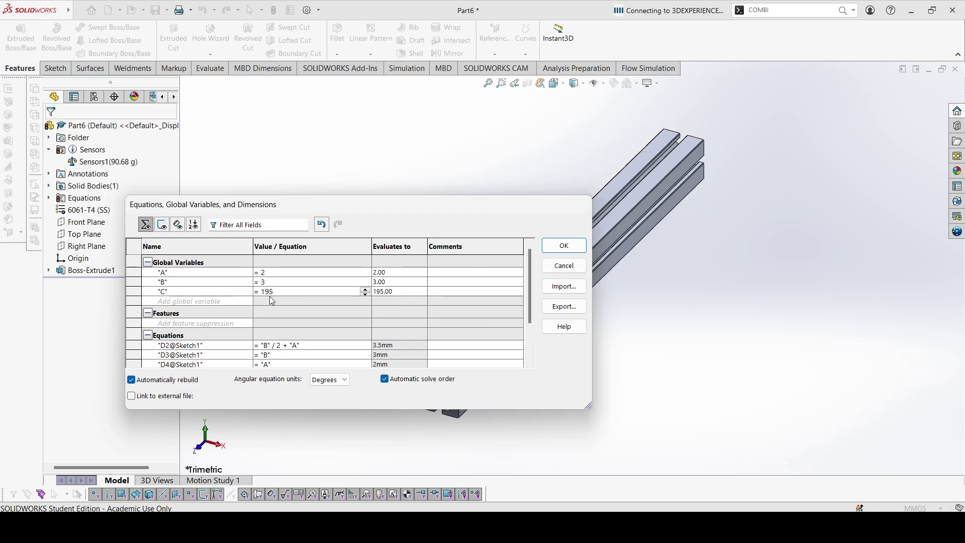
{"action": "key", "text": "BackSpace"}
{"action": "key", "text": "Return"}
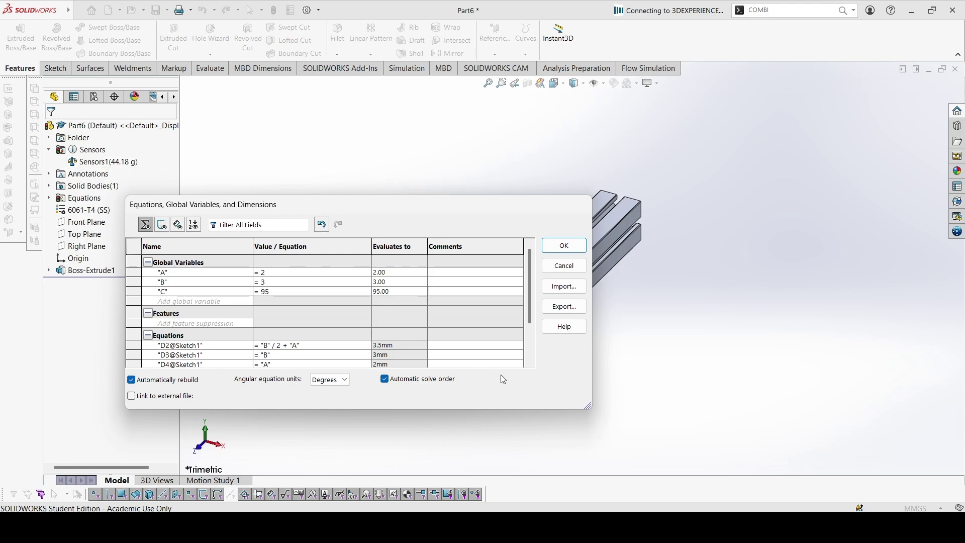
- Confirm the 44.18 g mass against the answer key and accept the equations
{"action": "key", "text": "alt+Tab"}
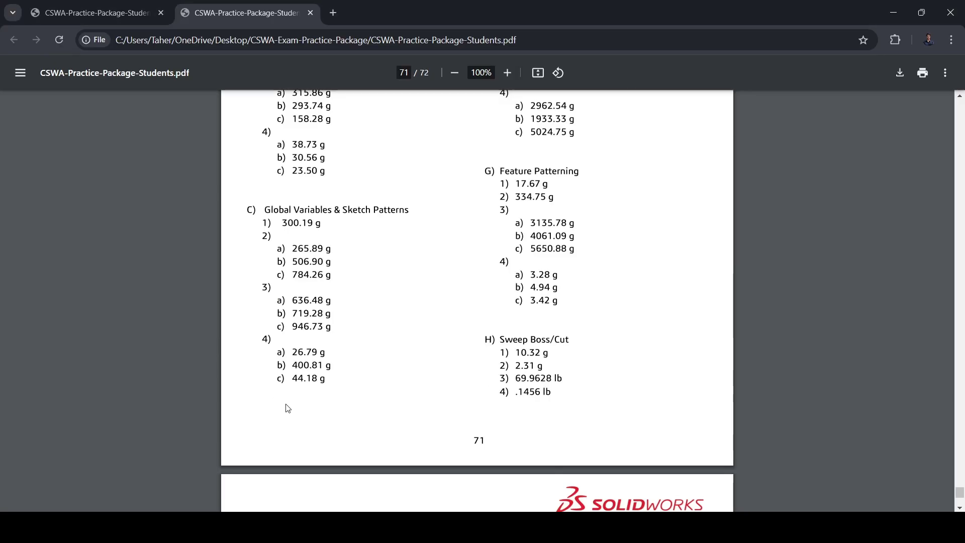
{"action": "key", "text": "alt+Tab"}
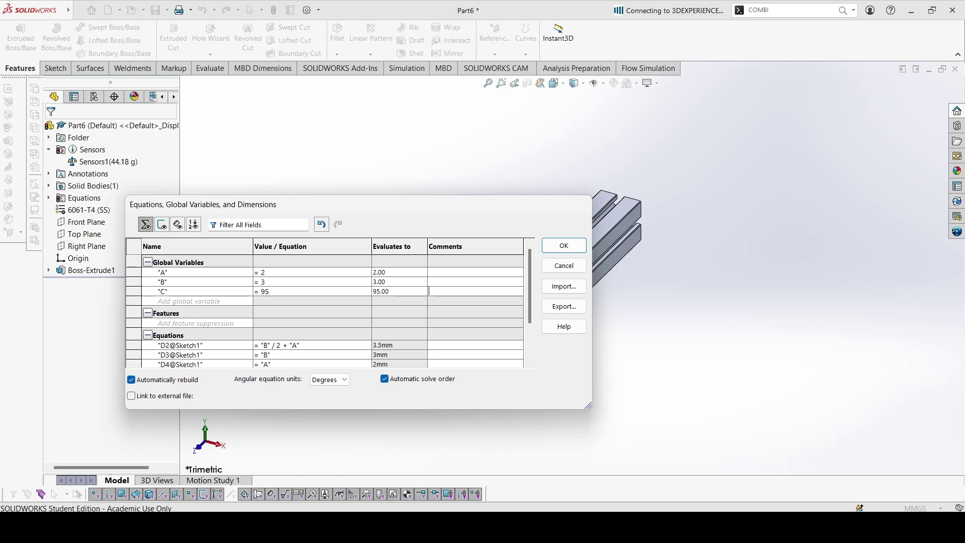
{"action": "left_click", "coordinate": [564, 245]}
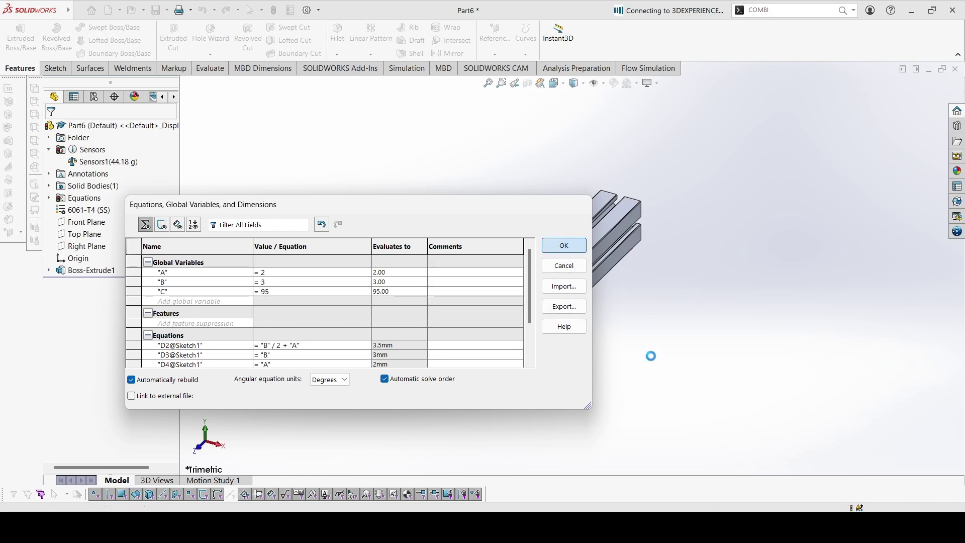